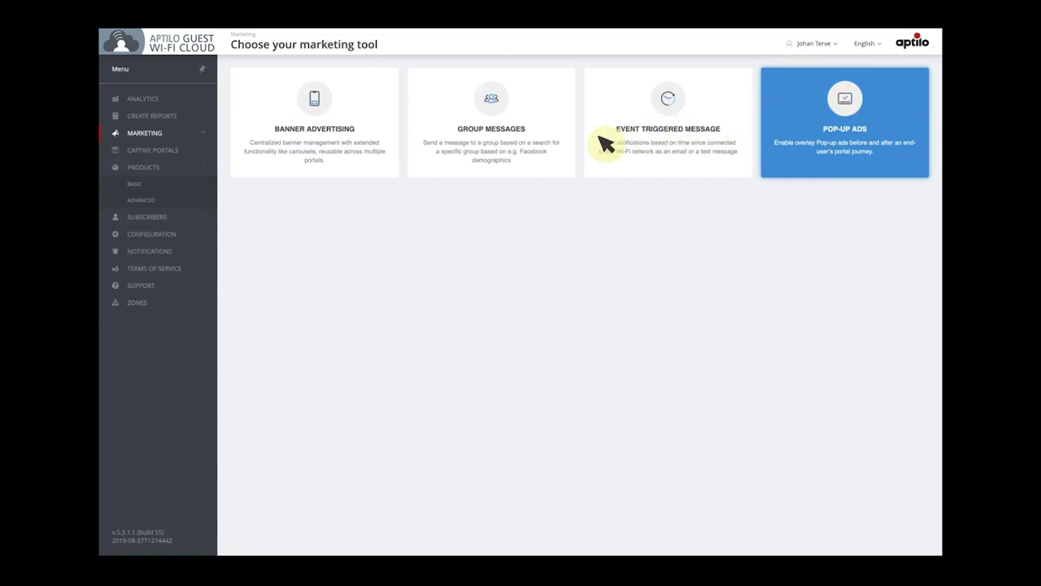
# Expand Subscribers in the sidebar and open the Captive Portals overview, which lists no portals
pyautogui.click(145, 220)
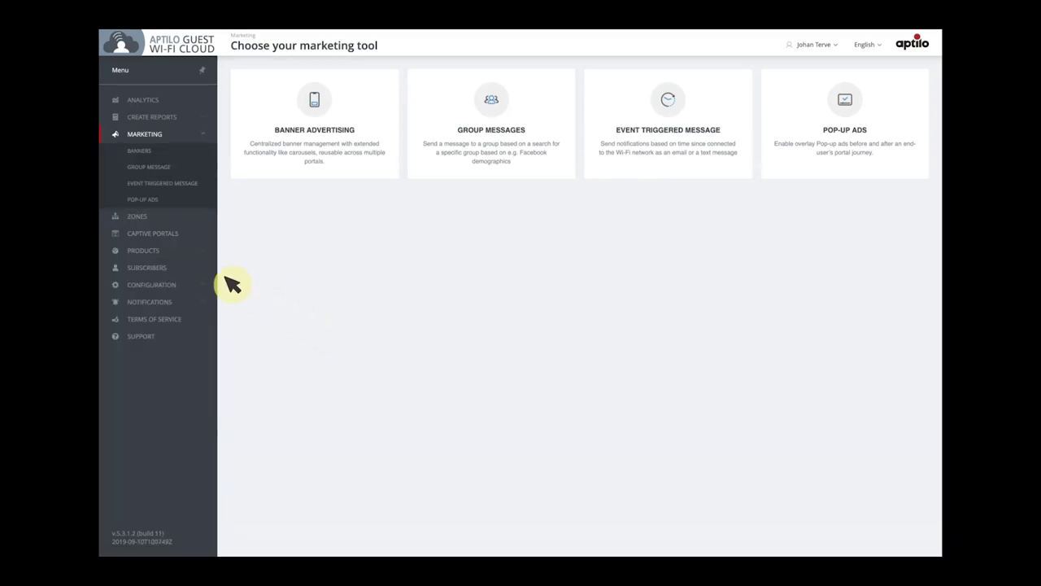
pyautogui.click(141, 233)
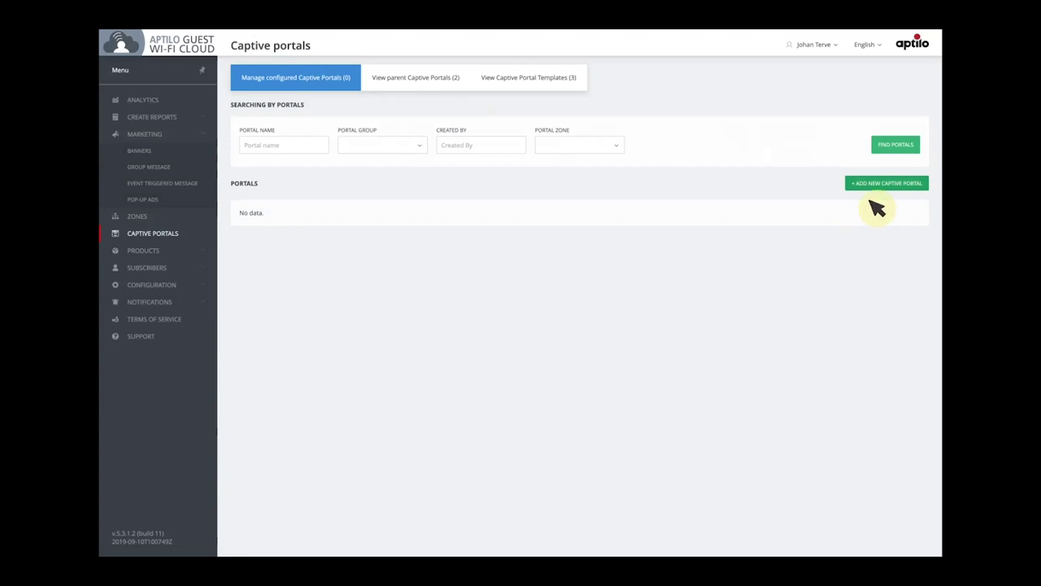
# Start a new captive portal named Euroville, described as 'Login portal for the Euroville municipality'
pyautogui.click(885, 184)
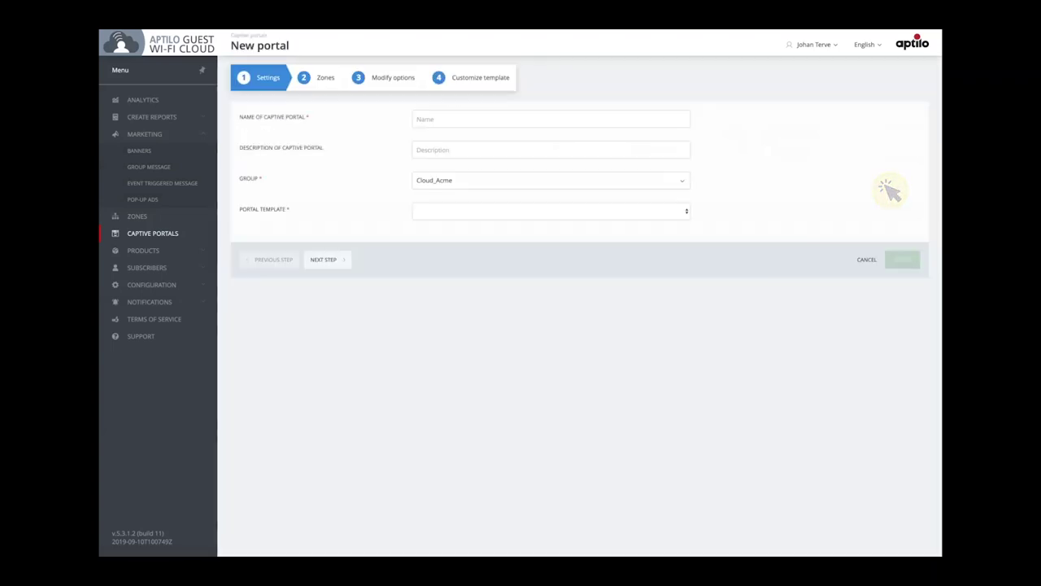
pyautogui.write('Euroville')
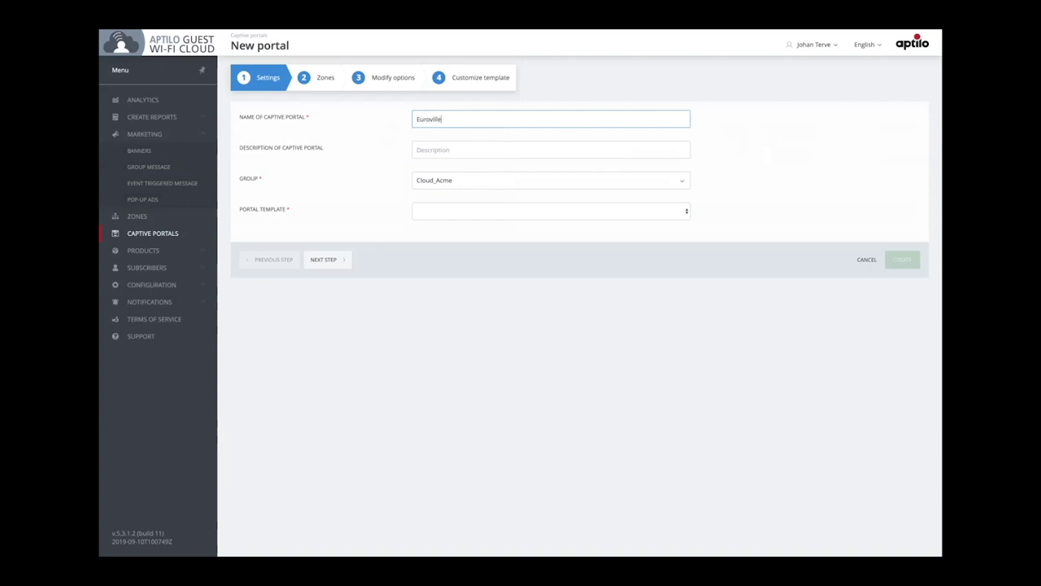
pyautogui.press('Tab')
pyautogui.write('Login')
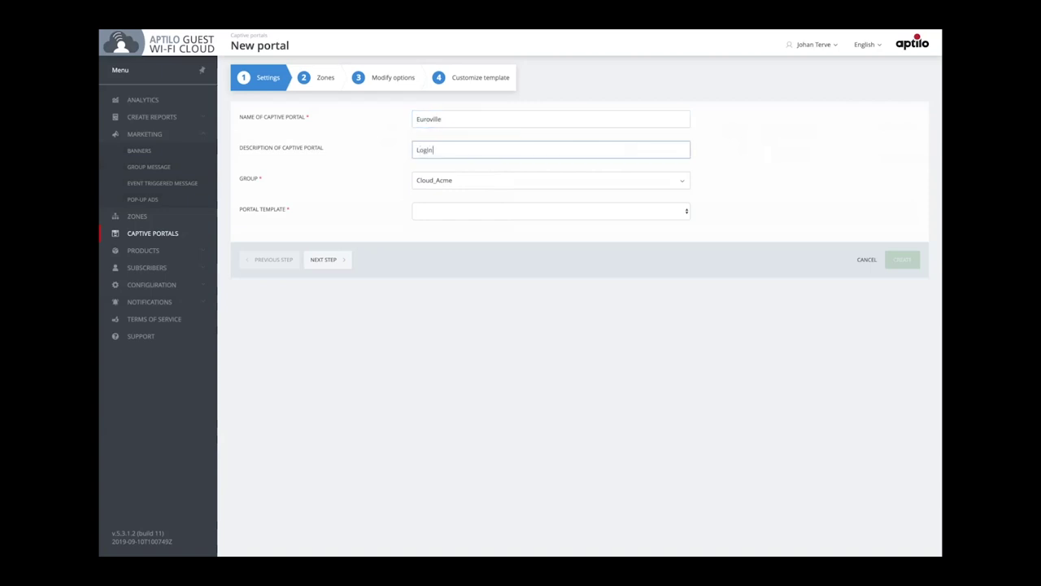
pyautogui.write(' portal for the Euroville municipality')
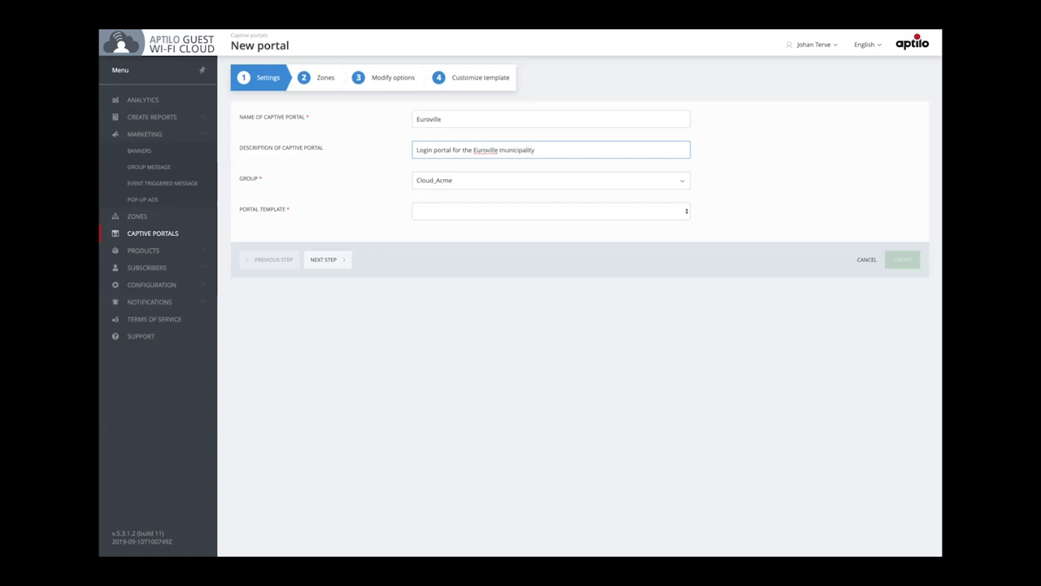
# Choose the GWC-1911 portal template and move on to the Zones step
pyautogui.click(688, 211)
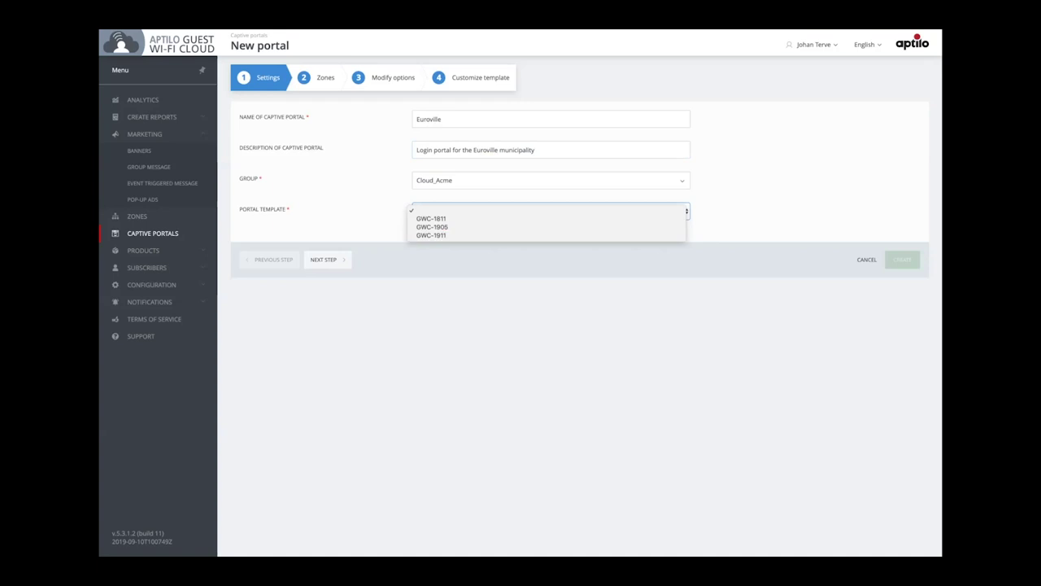
pyautogui.press('Escape')
pyautogui.press('Down')
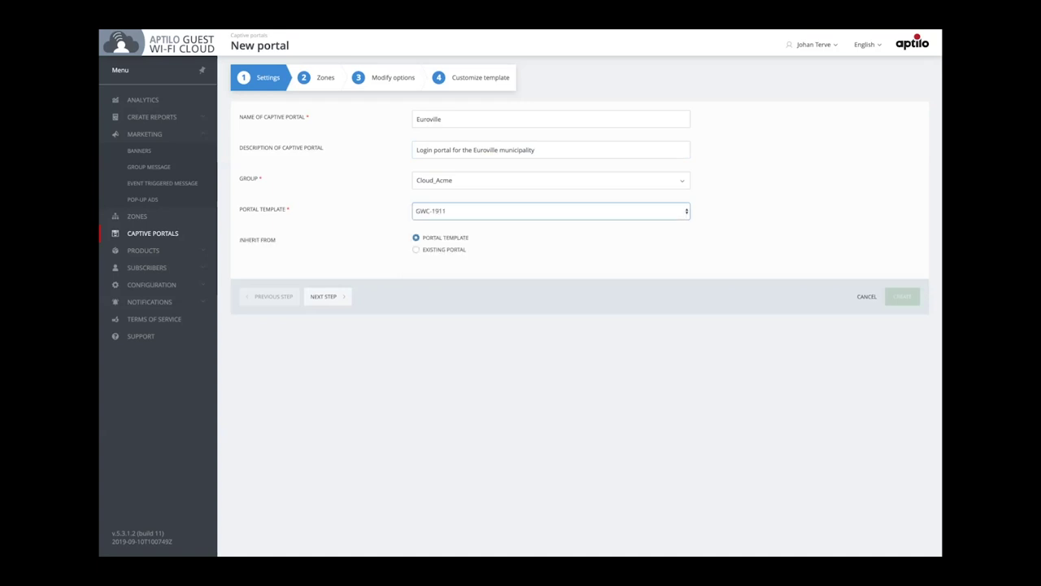
pyautogui.click(323, 296)
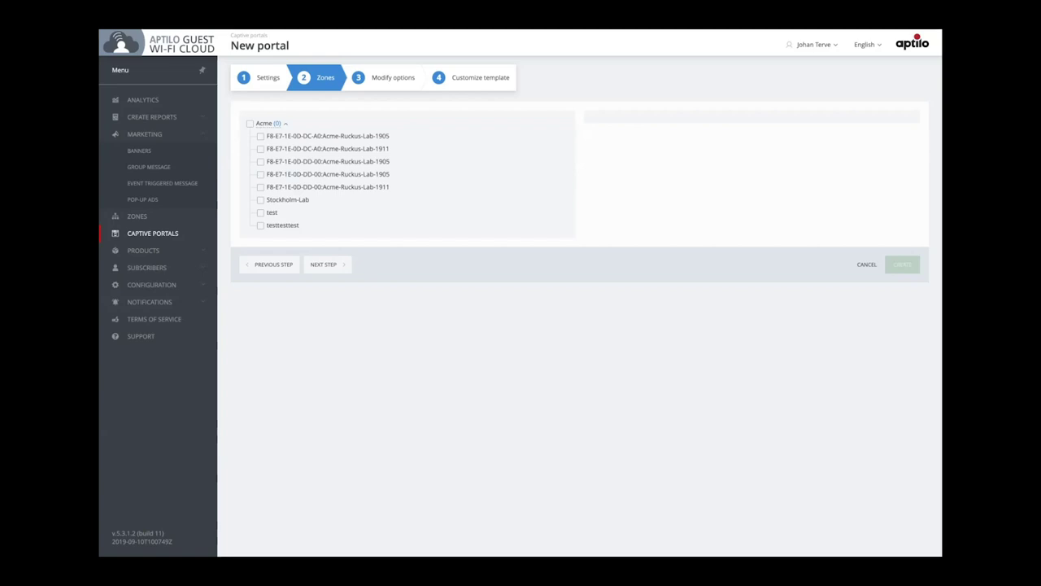
# Assign both Acme-Ruckus-Lab-1911 zones to the portal and proceed to Modify options
pyautogui.click(260, 148)
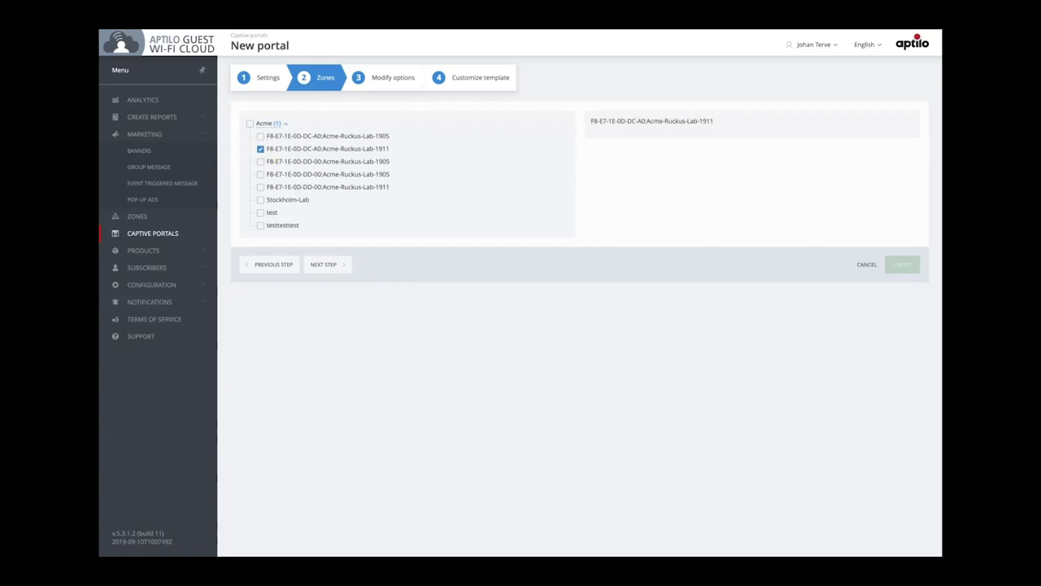
pyautogui.click(261, 187)
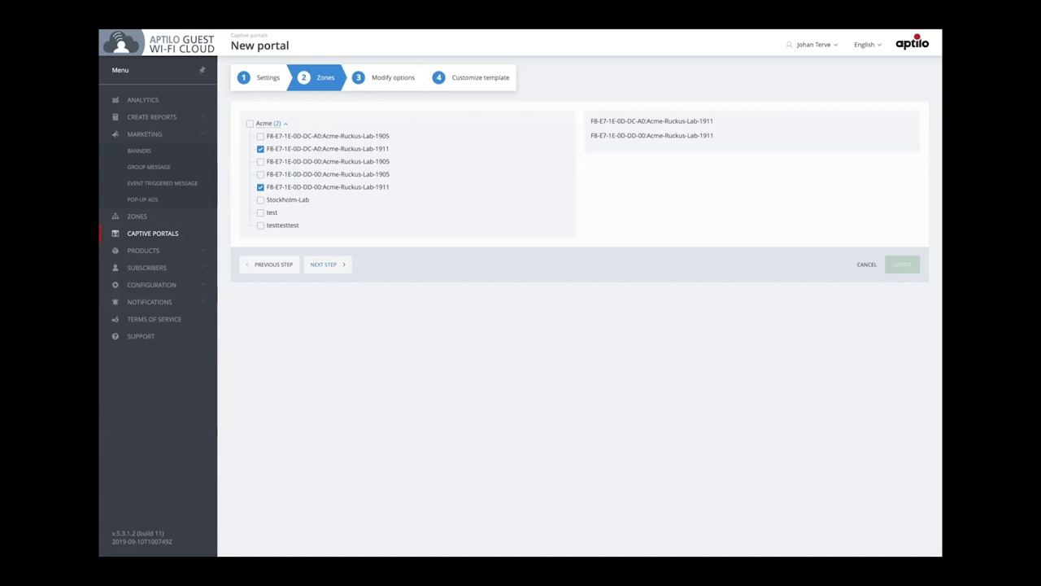
pyautogui.click(395, 79)
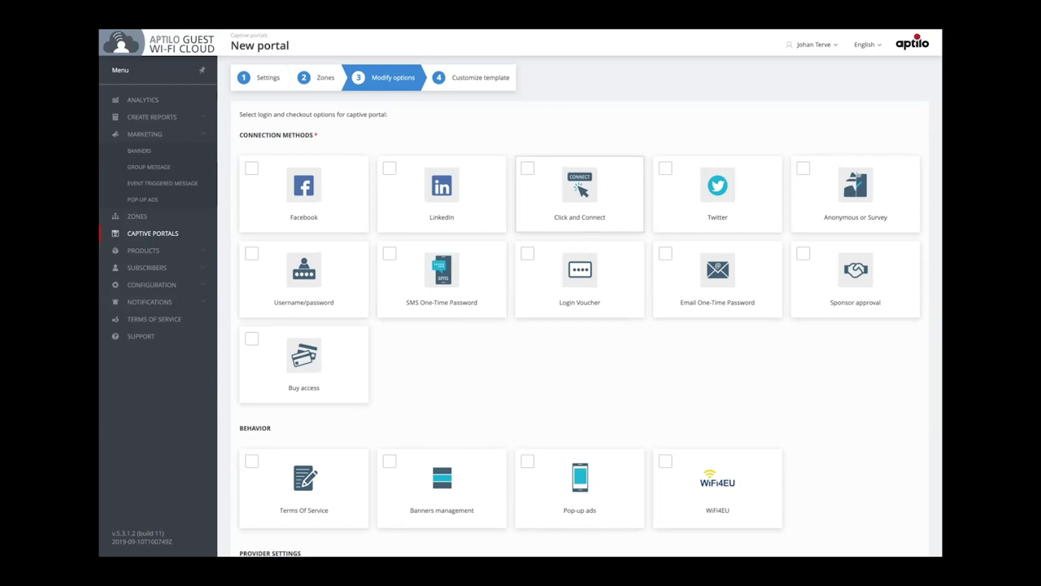
# Enable Click and Connect login and Terms Of Service set to the WiFi4EU [1.9] terms
pyautogui.click(579, 195)
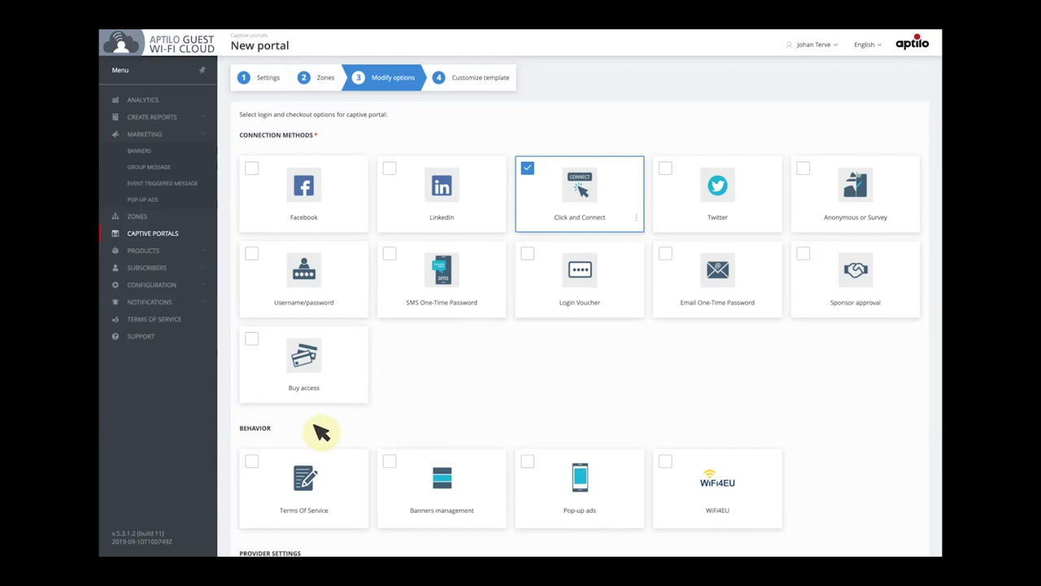
pyautogui.click(254, 465)
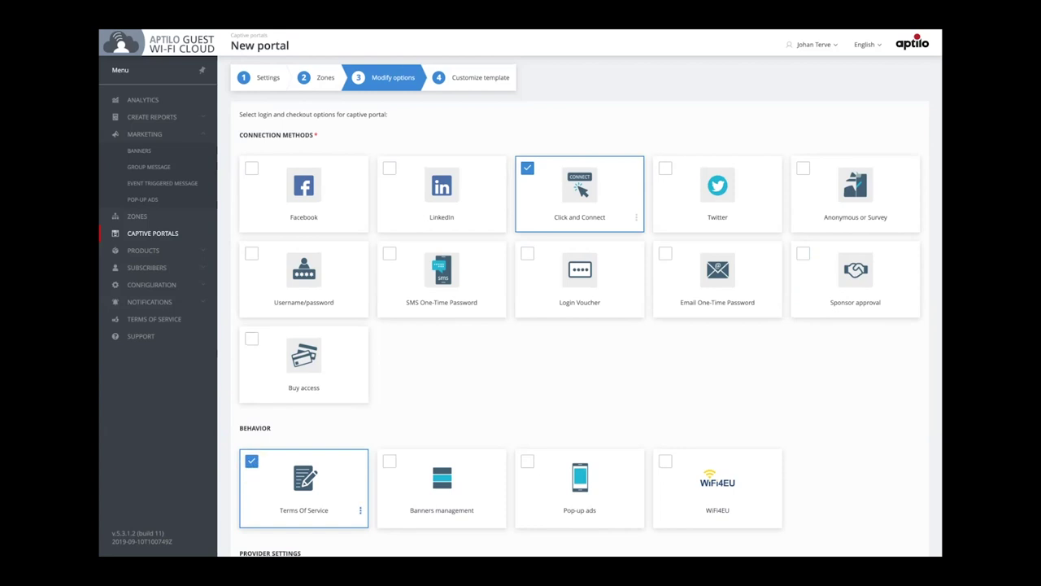
pyautogui.click(360, 510)
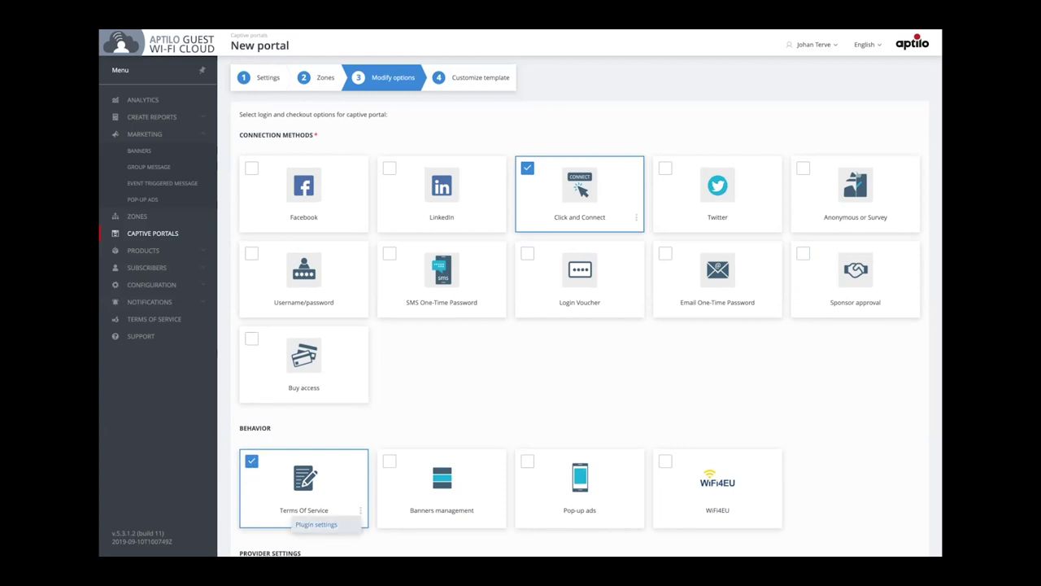
pyautogui.click(316, 524)
pyautogui.click(441, 148)
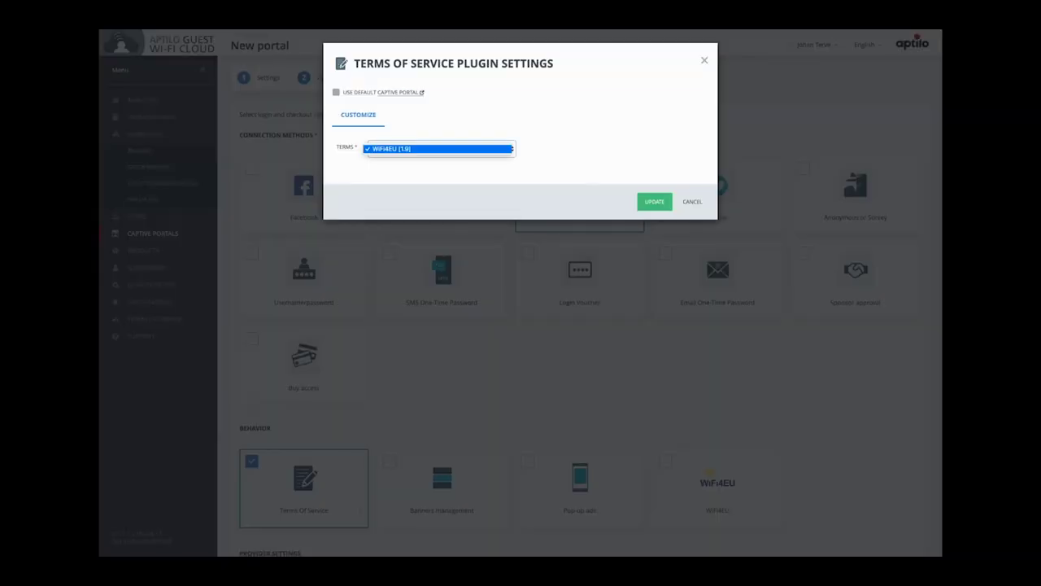
pyautogui.press('Return')
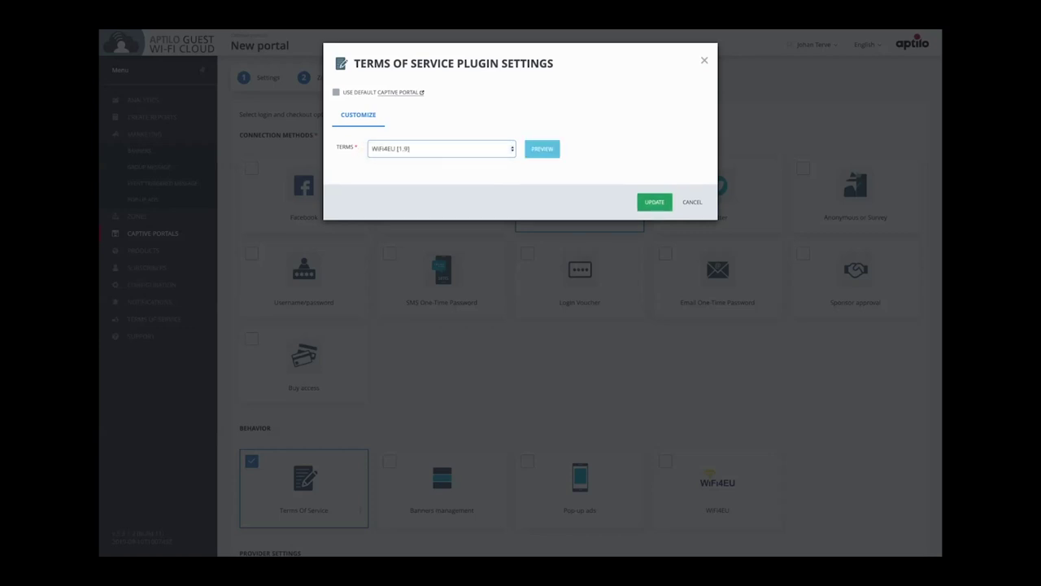
pyautogui.click(655, 202)
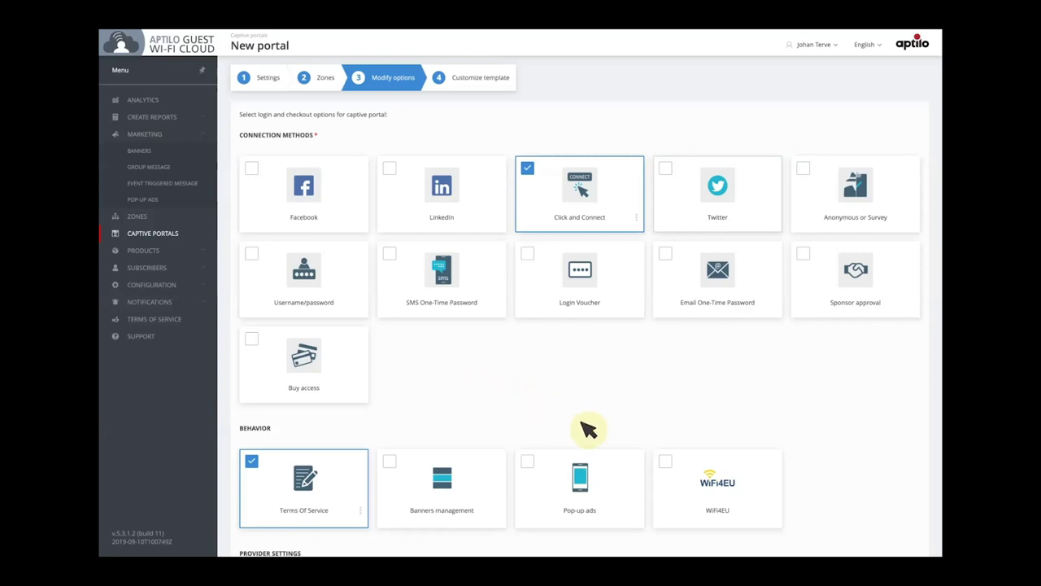
# Enable the WiFi4EU behaviour and enter its network identifier in the plugin settings
pyautogui.click(662, 459)
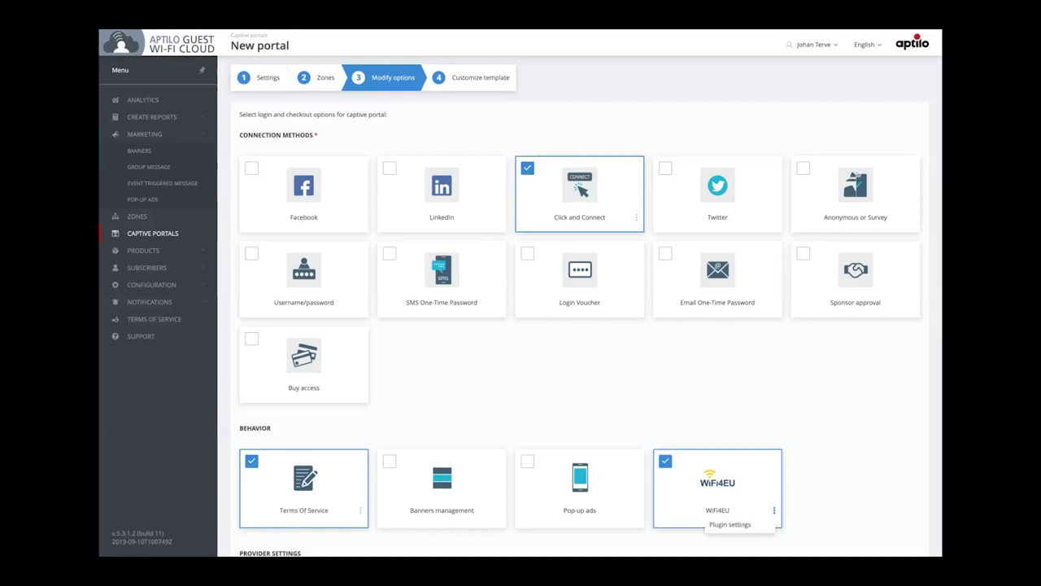
pyautogui.click(730, 524)
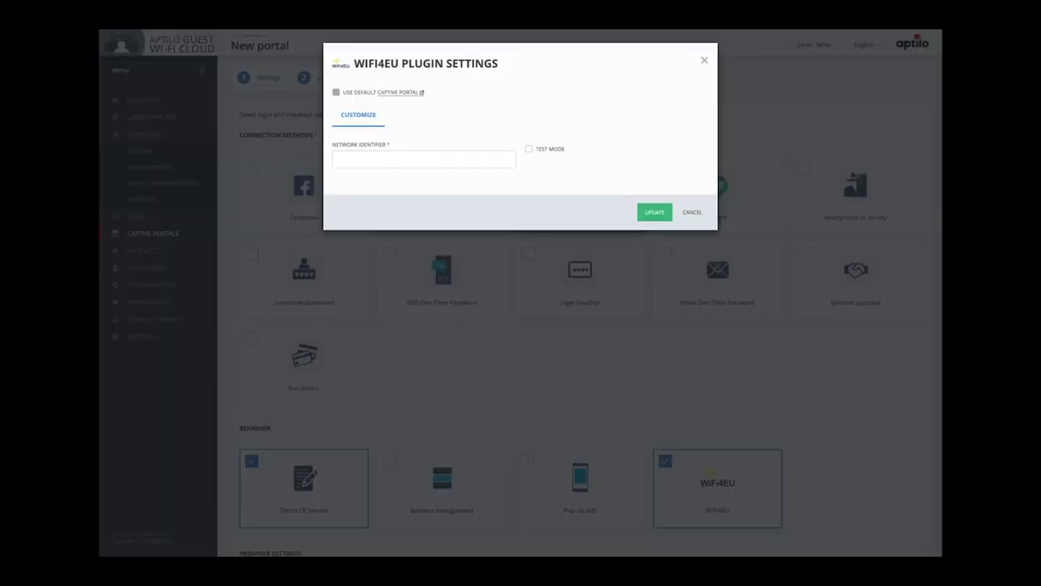
pyautogui.write('20f15')
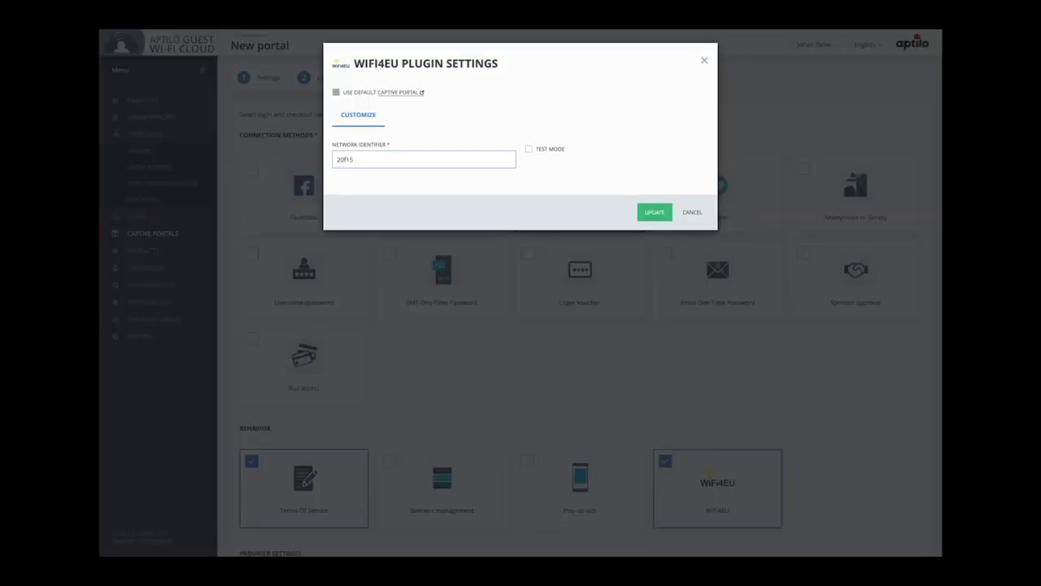
pyautogui.write('a17-7bc3')
pyautogui.write('-49d5-ba79-60279')
pyautogui.write('ab1c2d4')
pyautogui.click(655, 212)
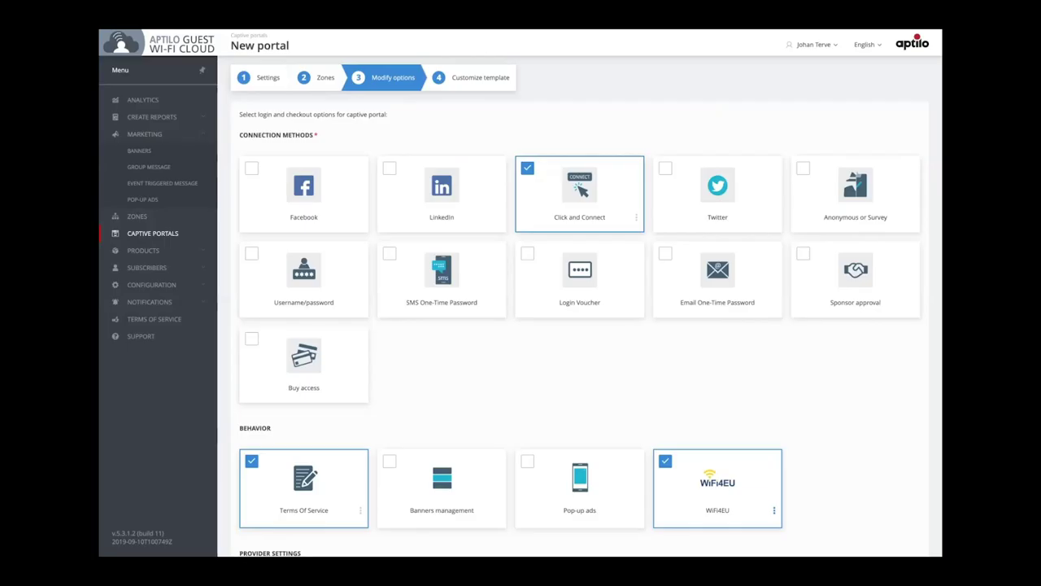
# Customize the template with the Euroville logo and Background-Euroville-1440x770.jpg as background
pyautogui.click(488, 81)
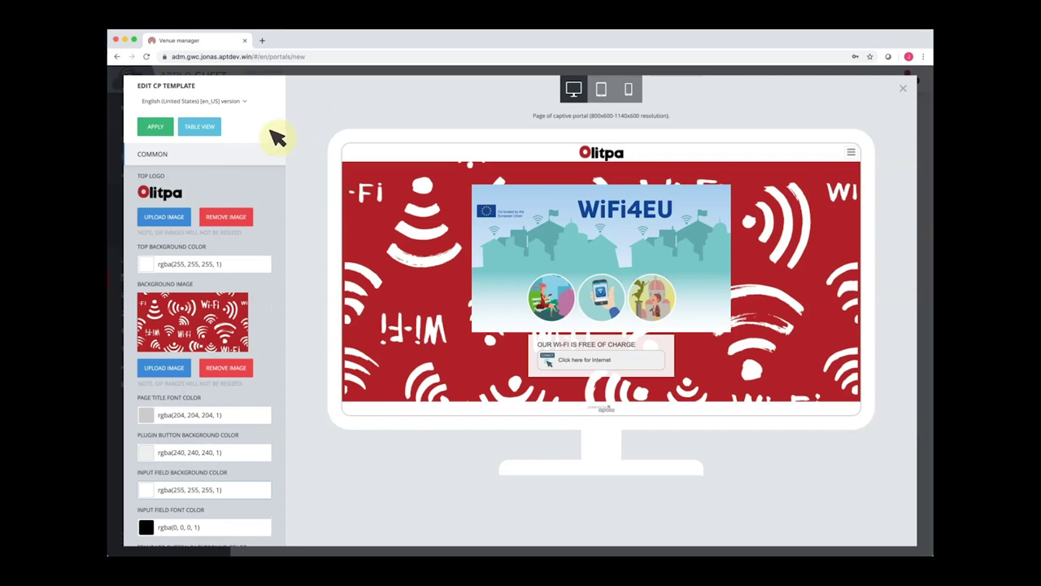
pyautogui.click(178, 218)
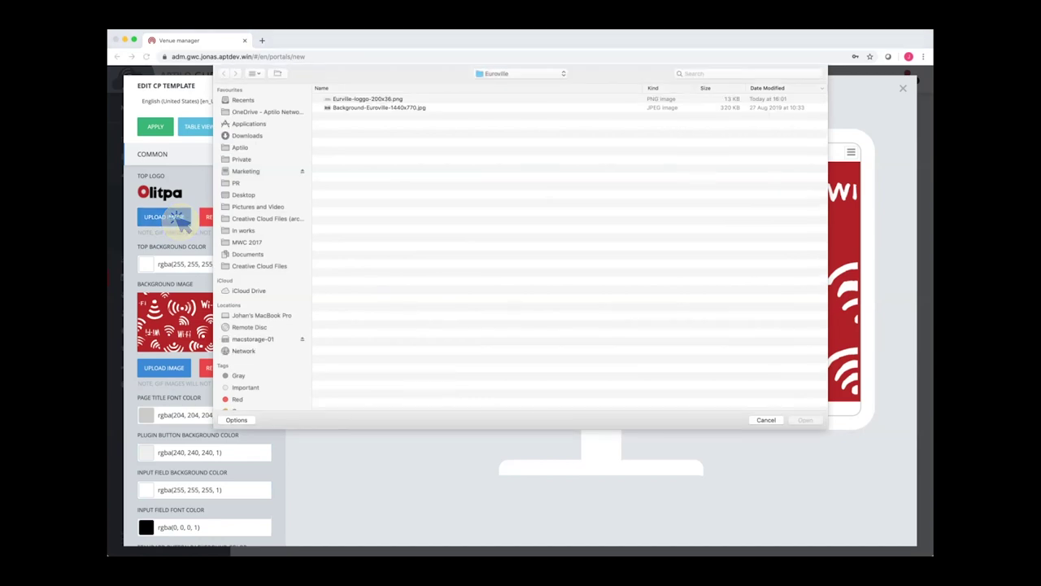
pyautogui.doubleClick(367, 99)
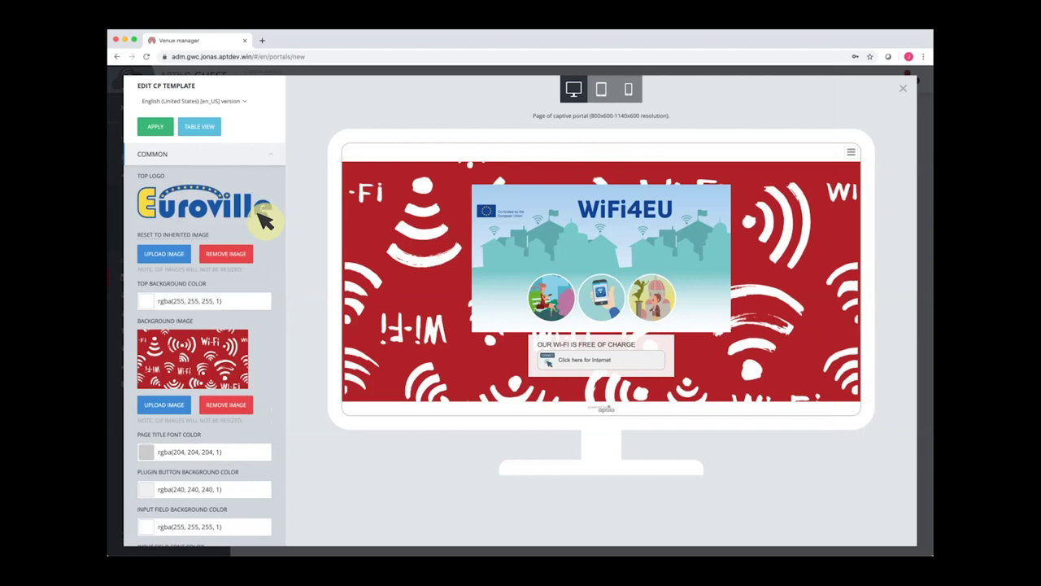
pyautogui.click(244, 262)
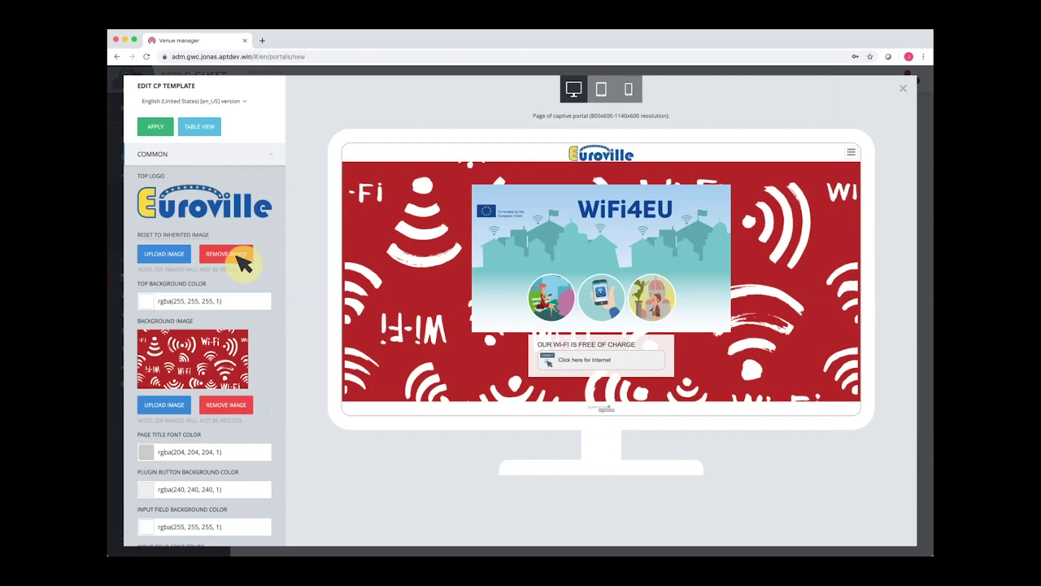
pyautogui.click(163, 407)
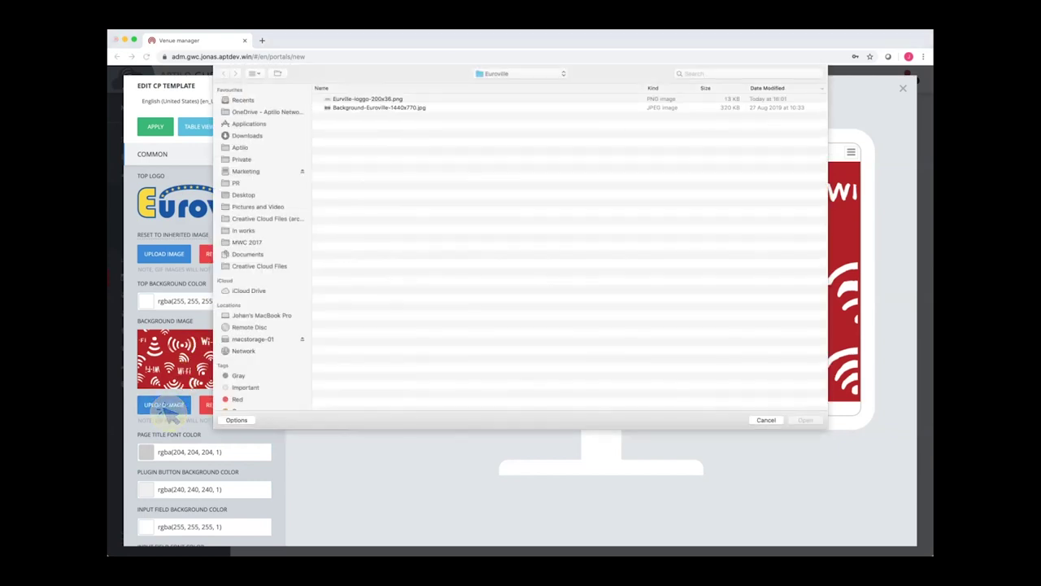
pyautogui.doubleClick(380, 108)
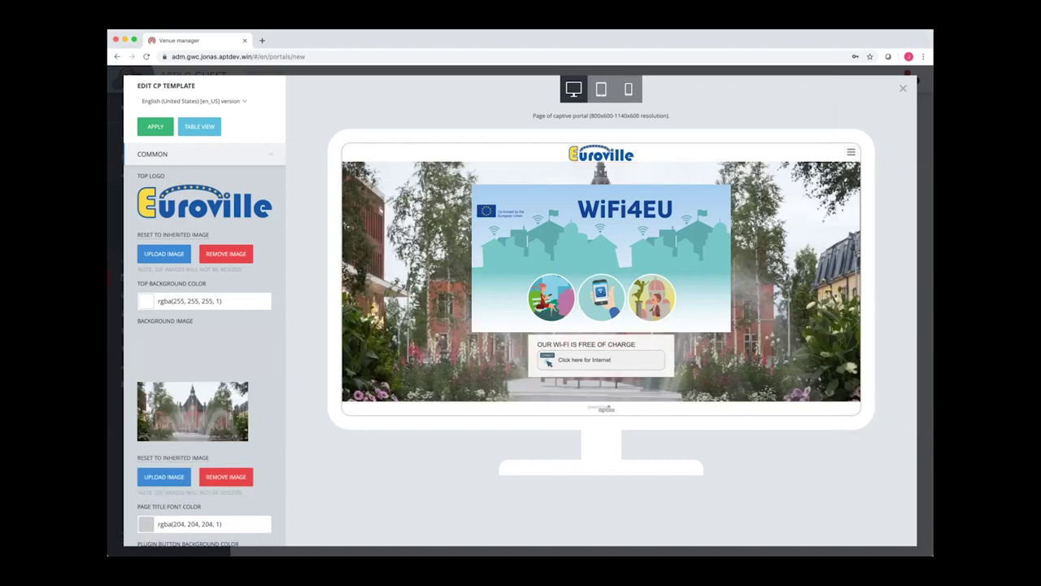
pyautogui.click(601, 89)
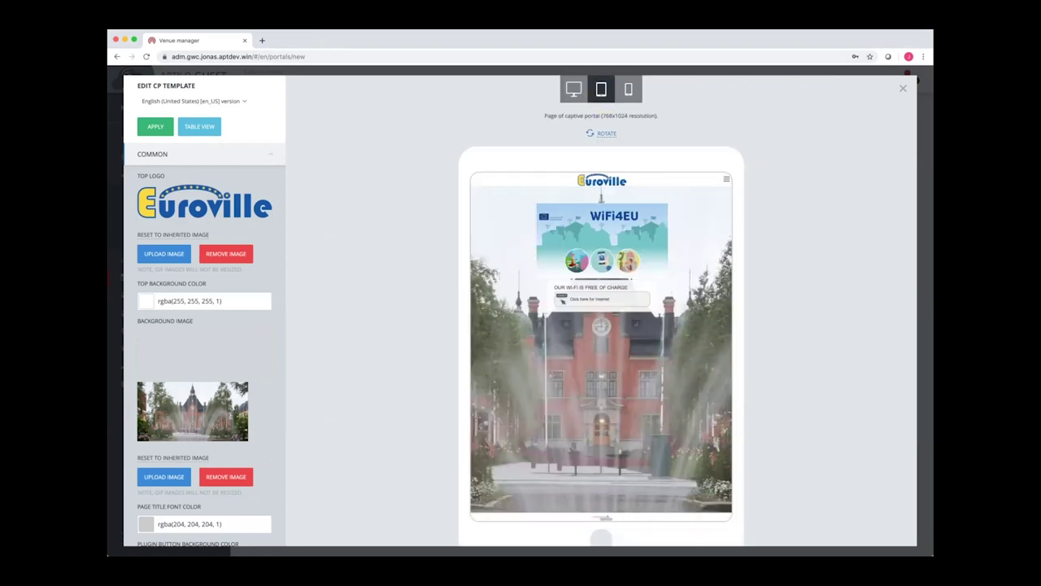
pyautogui.click(602, 133)
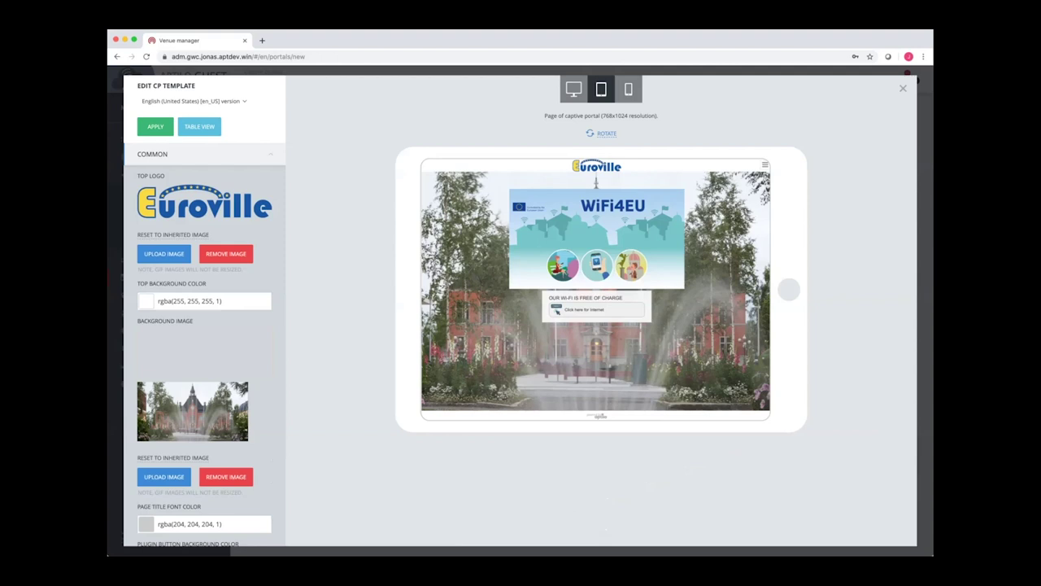
pyautogui.click(603, 133)
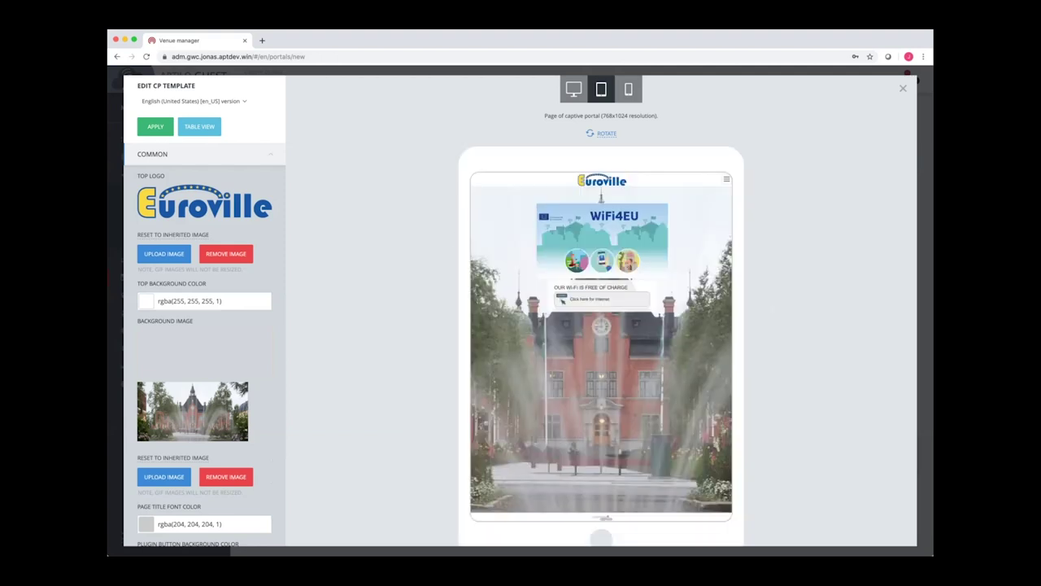
pyautogui.click(629, 89)
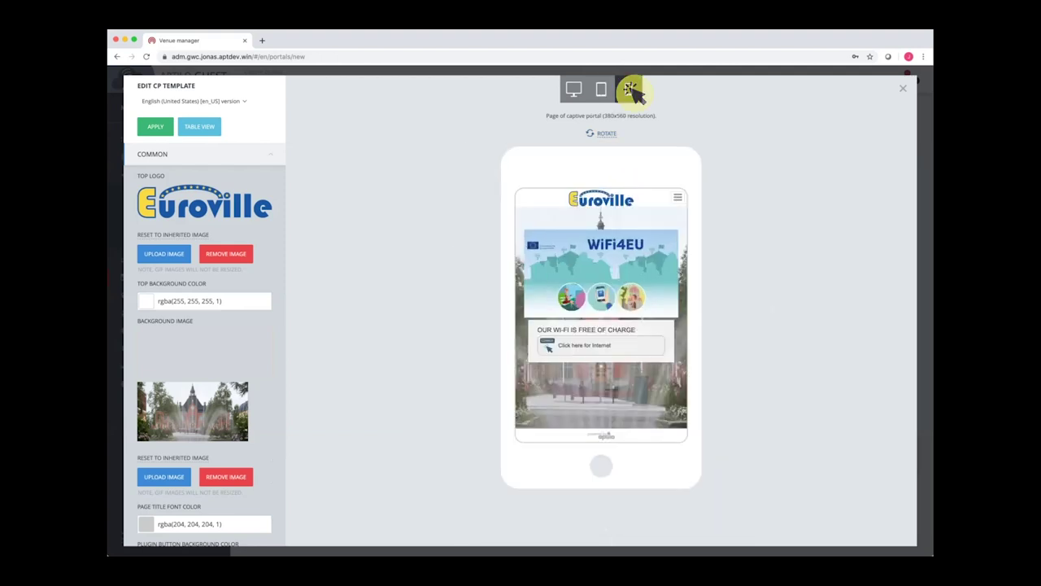
pyautogui.click(629, 90)
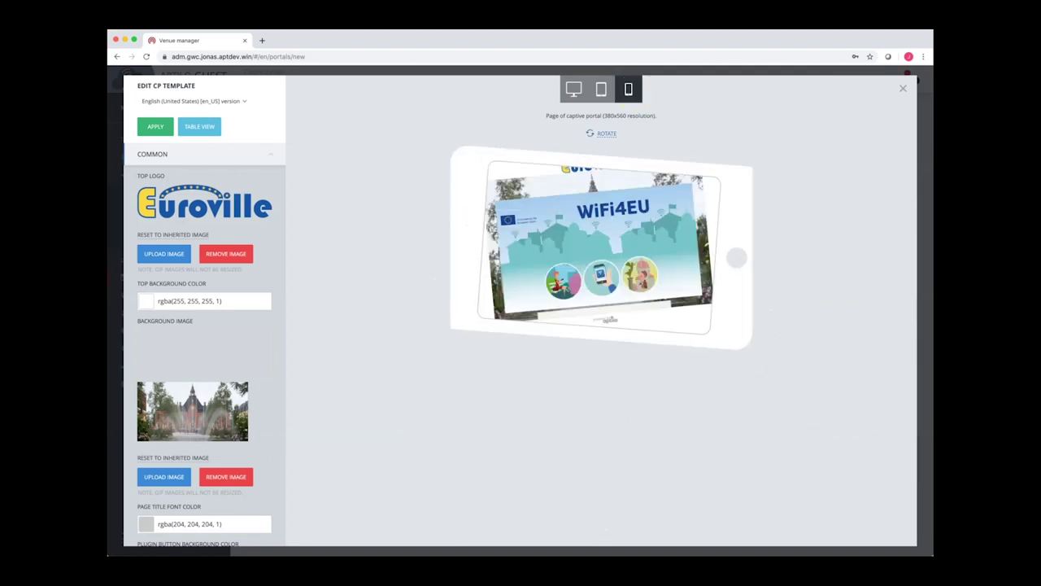
pyautogui.click(602, 132)
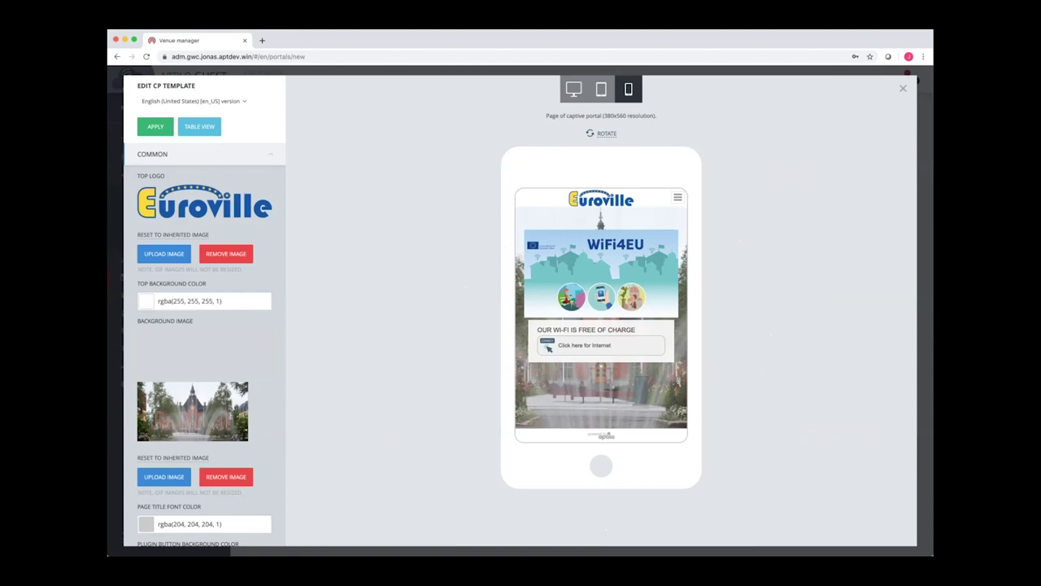
pyautogui.click(573, 89)
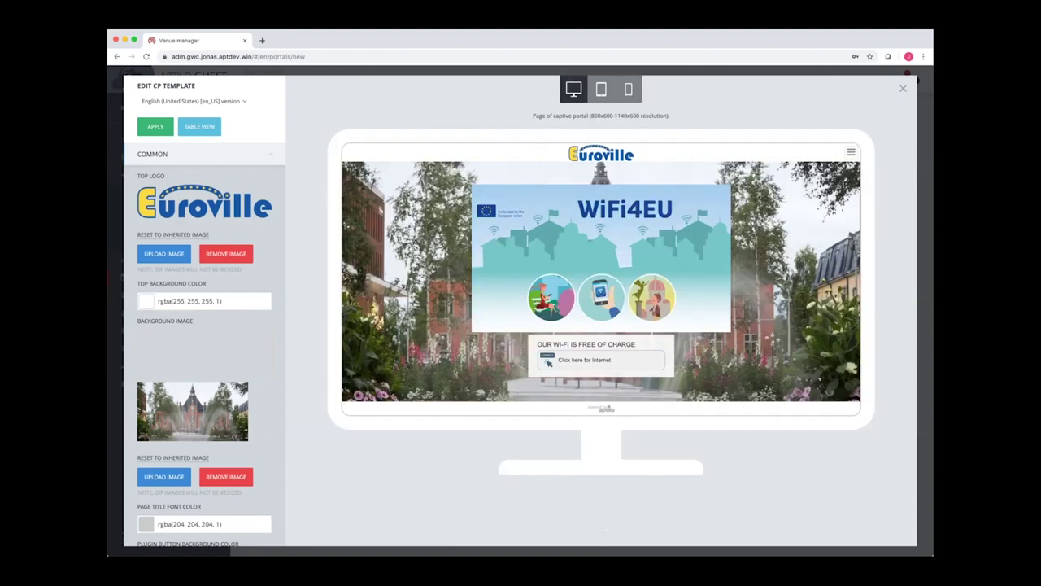
# Close the template editor and create the Euroville portal
pyautogui.press('Escape')
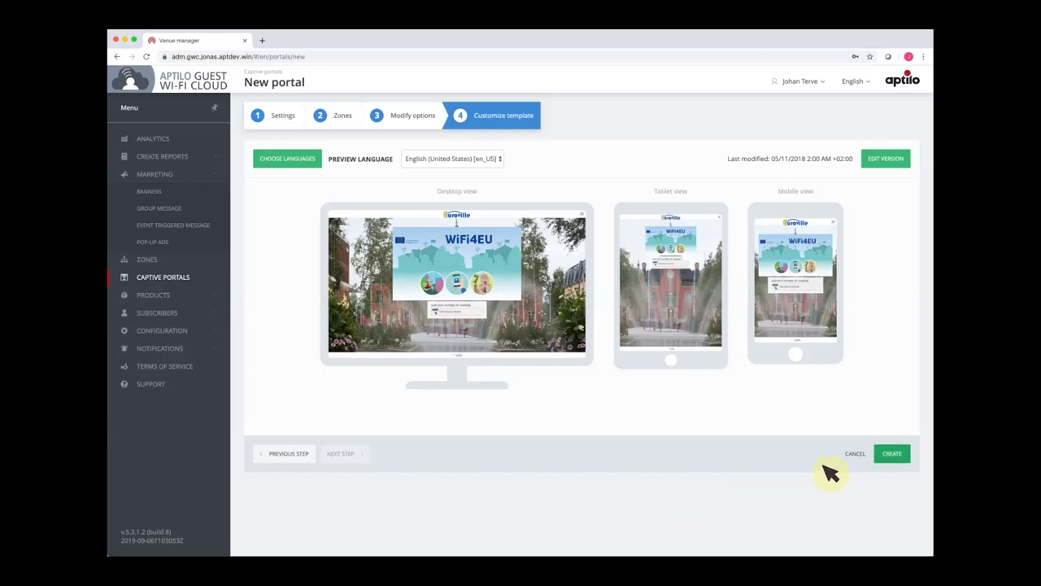
pyautogui.click(893, 453)
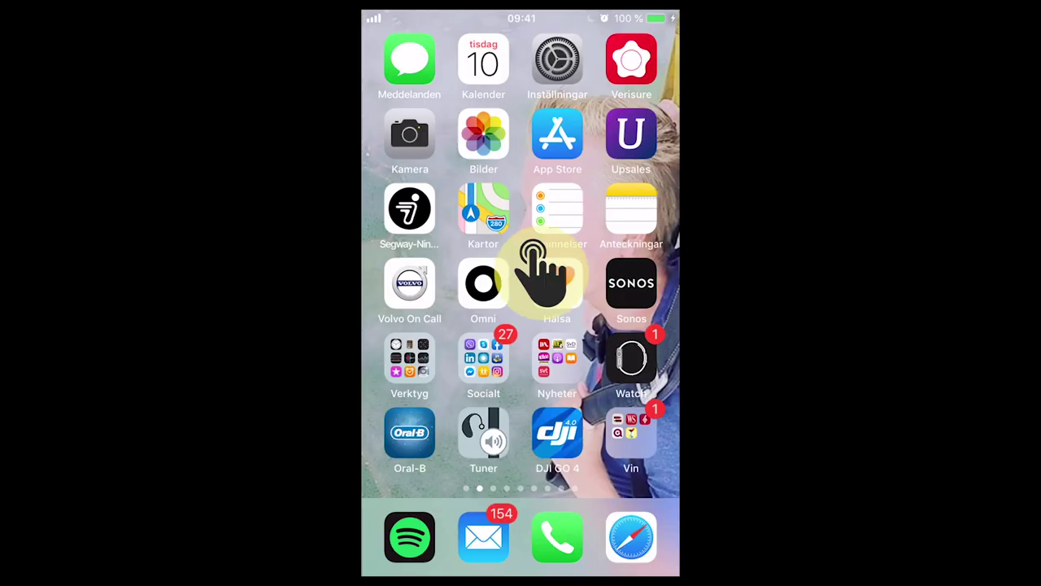
# On the iPhone, switch Wi-Fi on in Settings to connect to Acme-Ruckus-Lab-1911
pyautogui.click(557, 72)
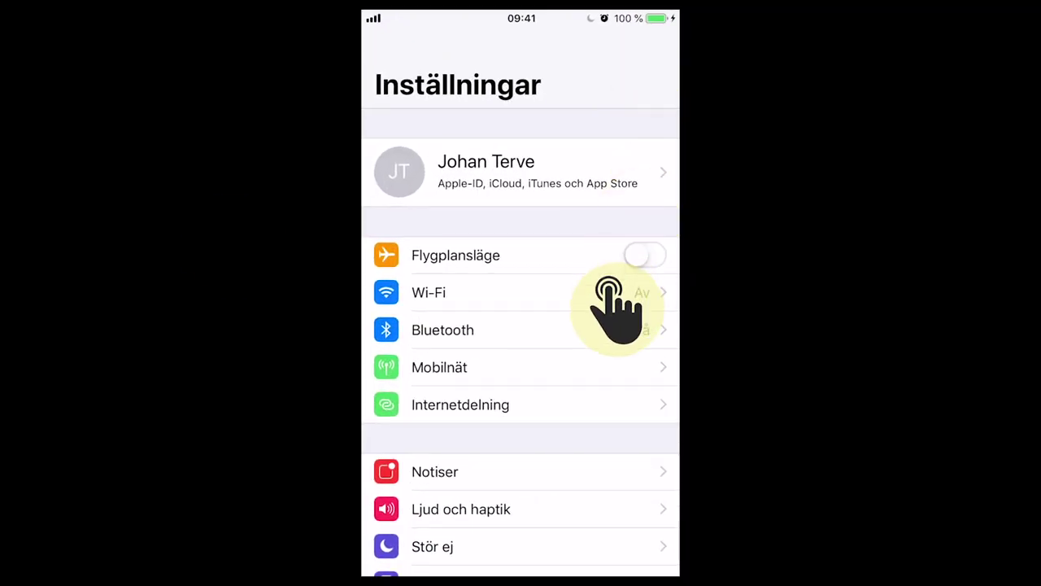
pyautogui.click(667, 290)
pyautogui.click(645, 112)
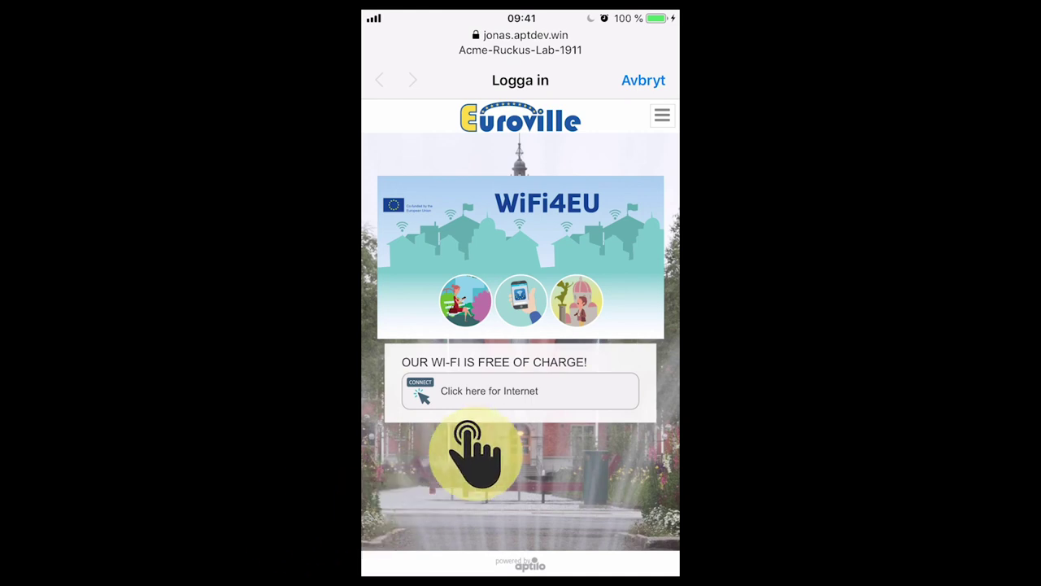
# Start the free Wi-Fi login from the Euroville portal page
pyautogui.click(530, 395)
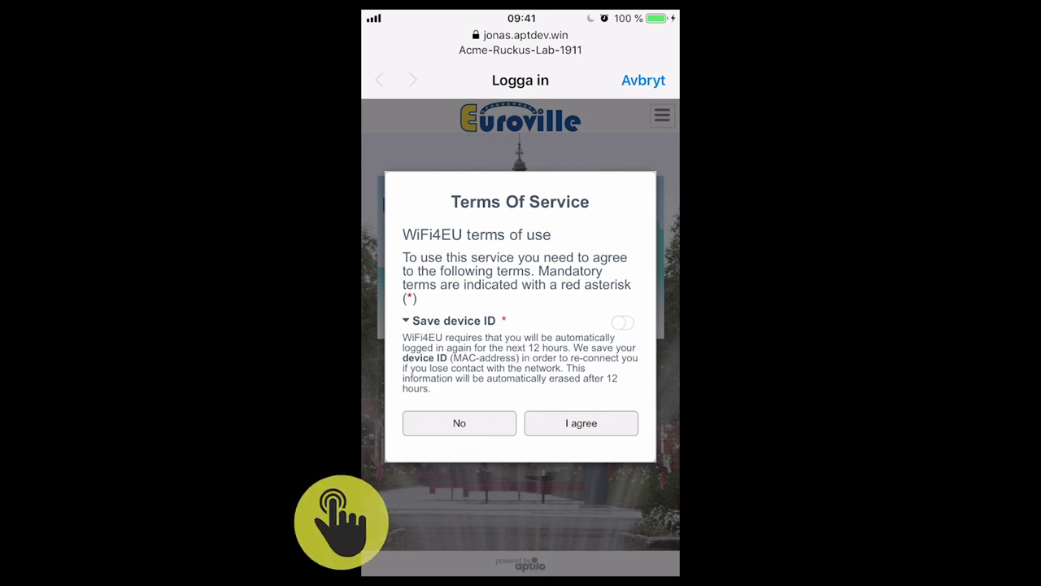
# Accept the WiFi4EU terms after switching on the mandatory Save device ID consent
pyautogui.click(581, 423)
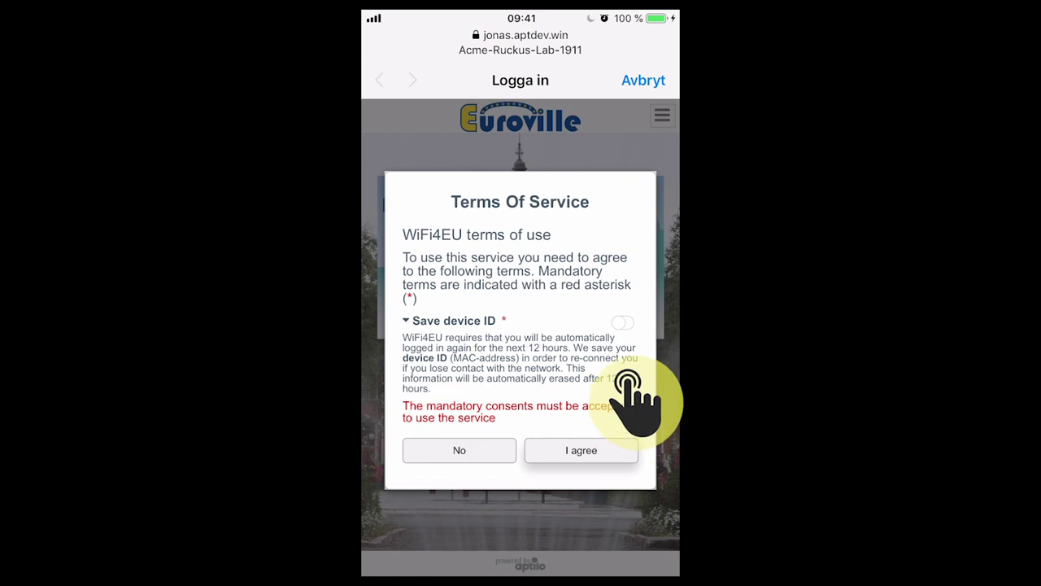
pyautogui.click(622, 323)
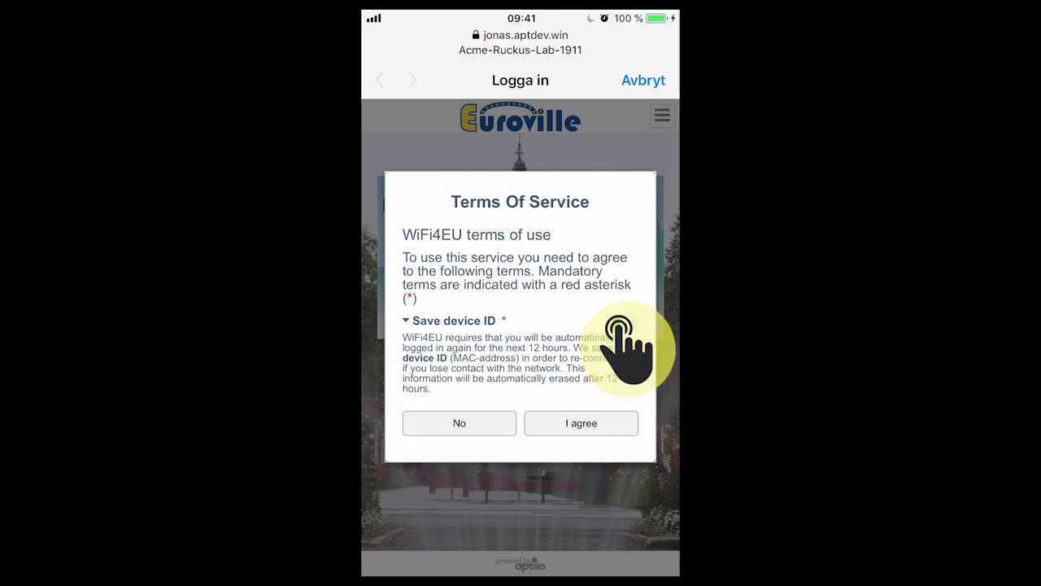
pyautogui.click(590, 422)
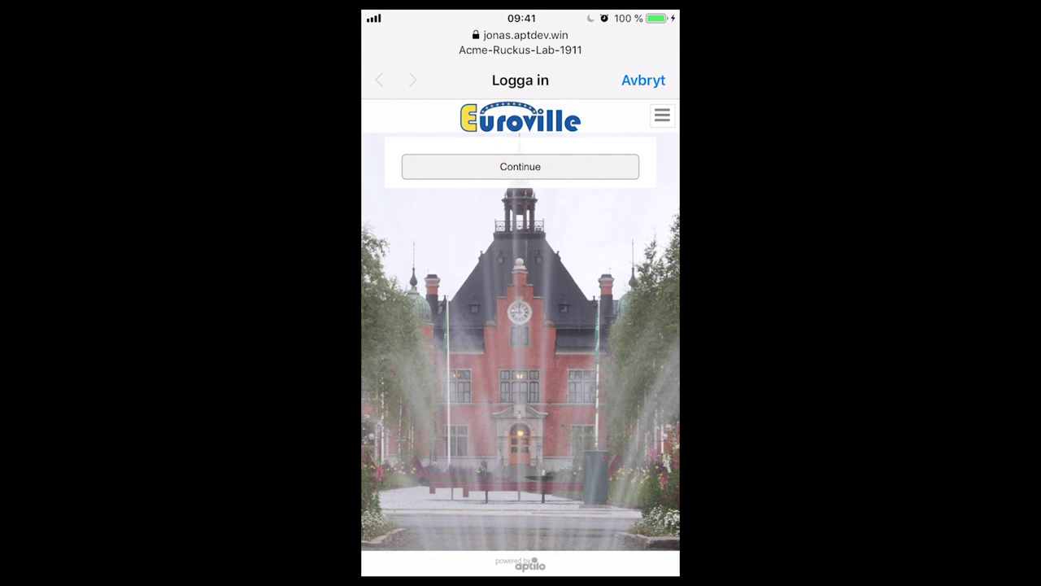
# Continue past the iPhone login confirmation and return to the Captive portals list
pyautogui.click(521, 166)
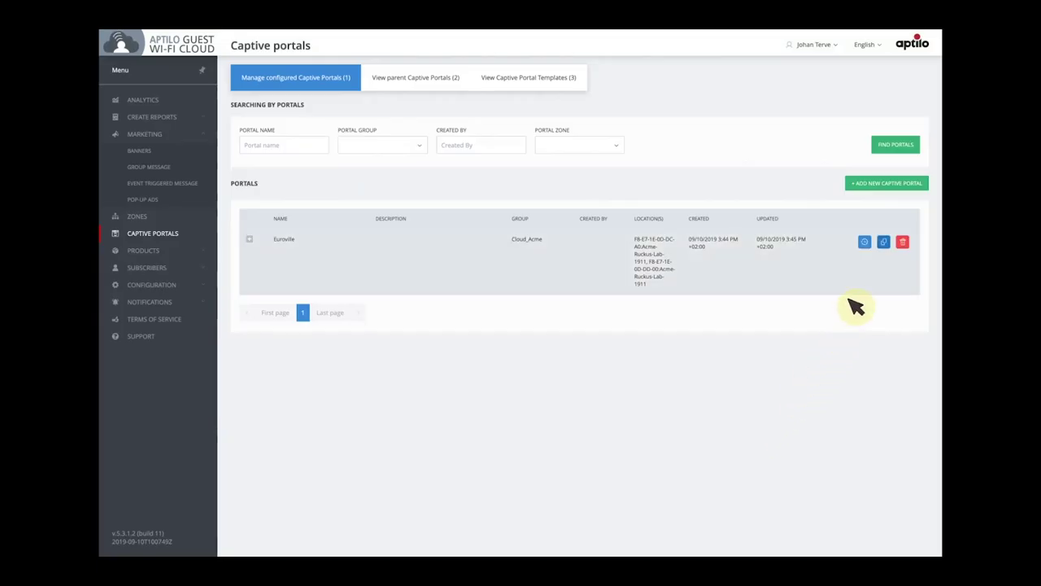
# Copy Euroville as 'Euroville - SMS Info', described 'WiFi4EU login portal with optional sign-up for SMS info about the Event'
pyautogui.click(885, 243)
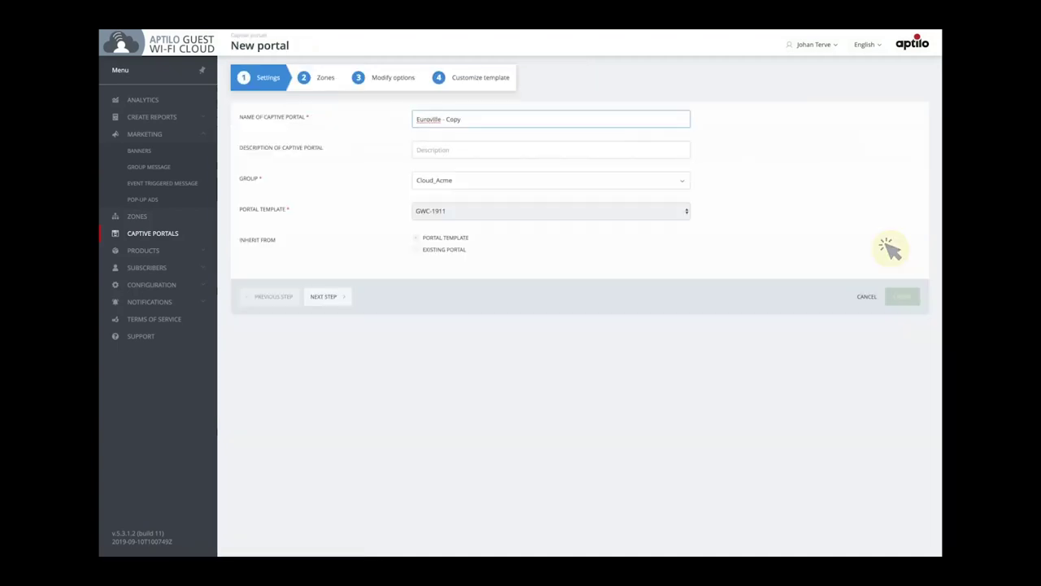
pyautogui.press('BackSpace')
pyautogui.press('BackSpace')
pyautogui.press('BackSpace')
pyautogui.press('BackSpace')
pyautogui.write('SMS Info')
pyautogui.click(488, 150)
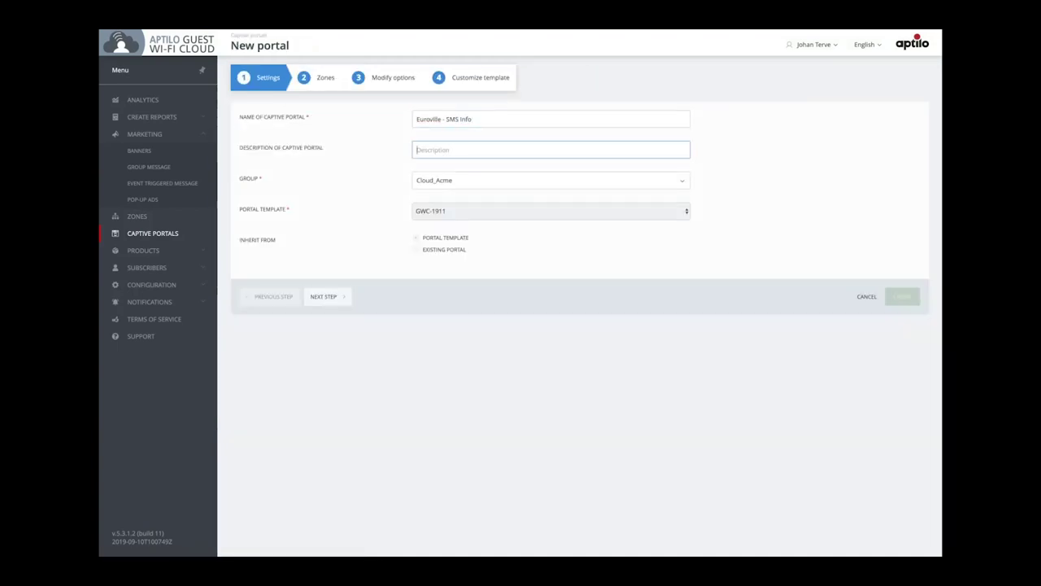
pyautogui.write('WiFi4EU login portal with optional sign-up for SMS info about the Event')
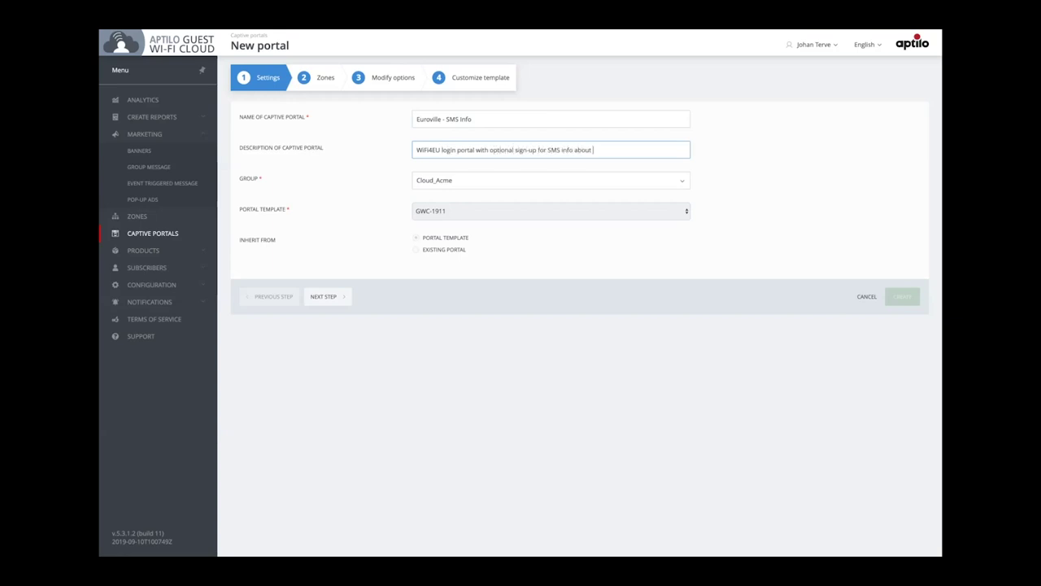
pyautogui.click(389, 79)
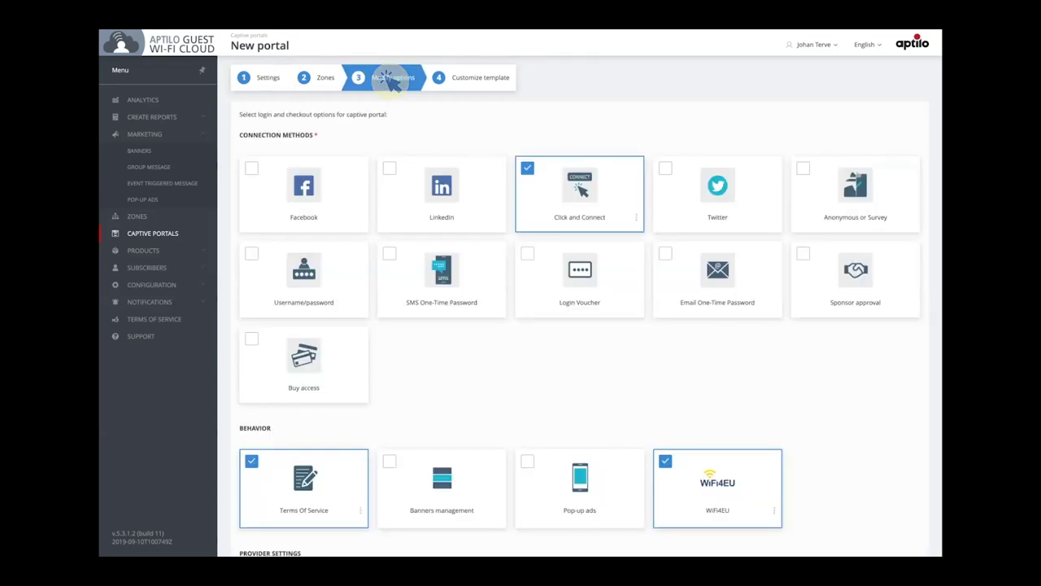
# Replace Click and Connect with Anonymous or Survey login, setting Phone to 'Show, optional'
pyautogui.click(529, 169)
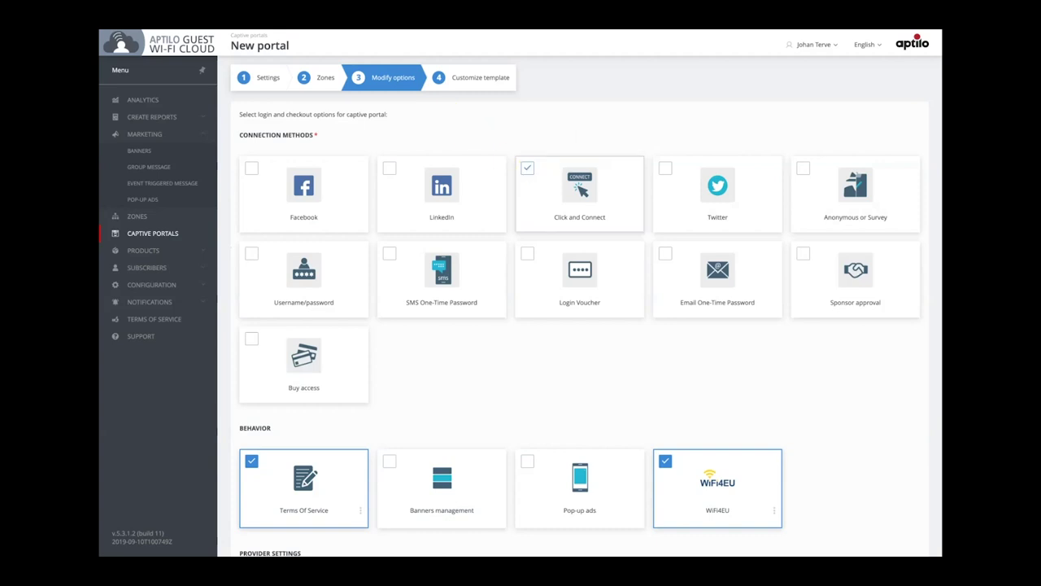
pyautogui.click(803, 168)
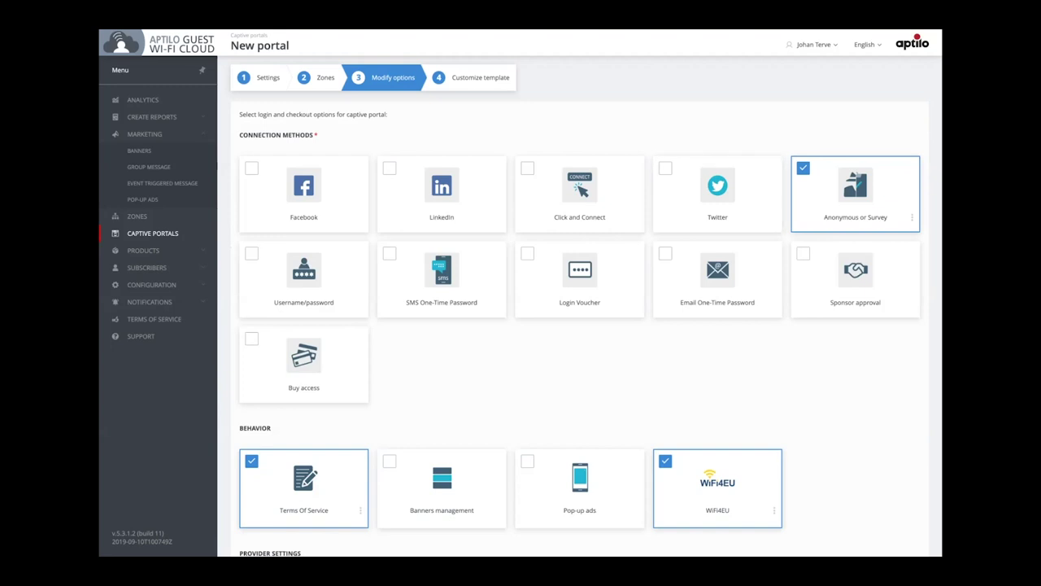
pyautogui.click(912, 218)
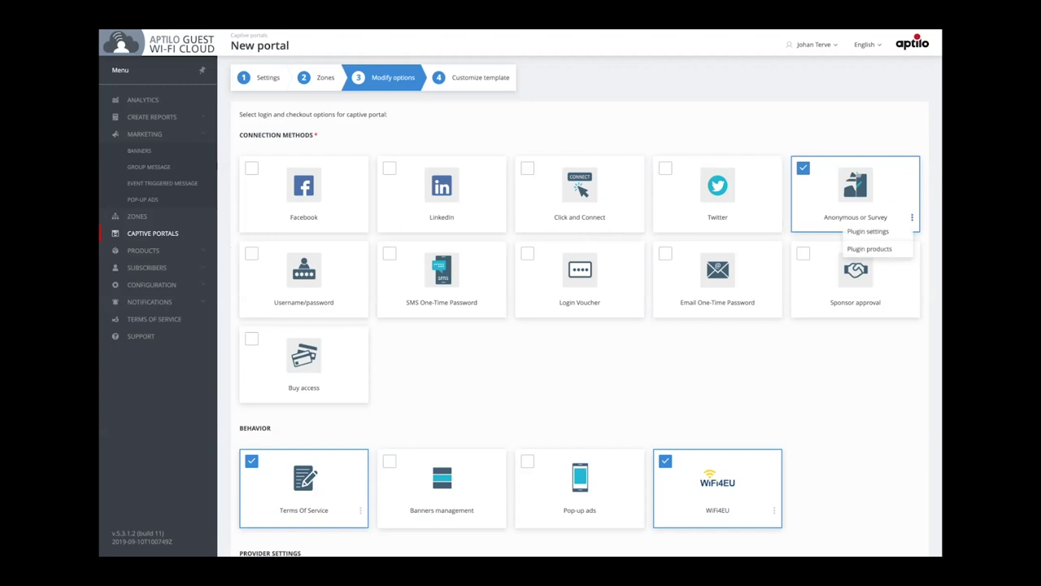
pyautogui.click(868, 231)
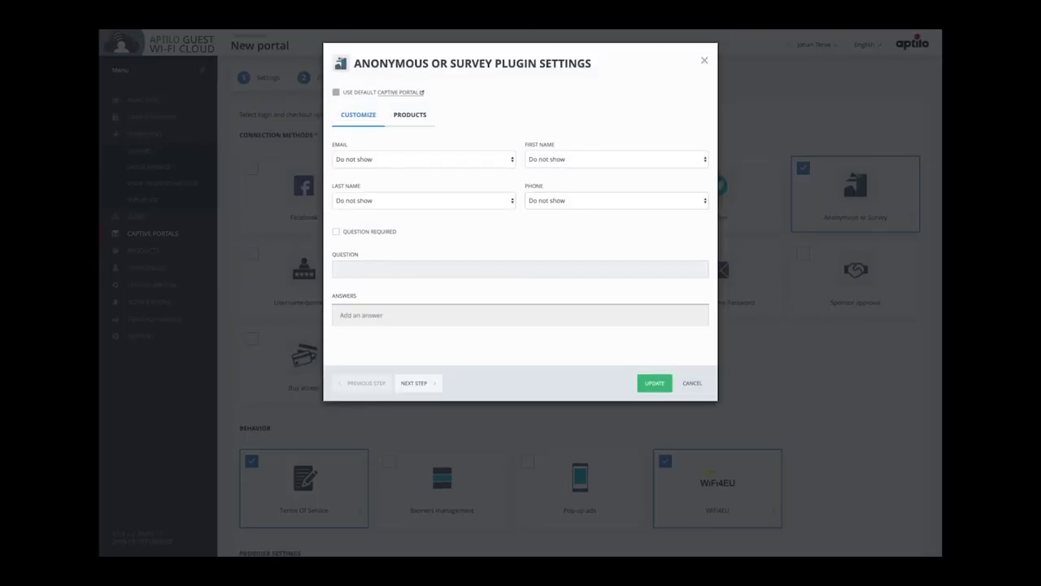
pyautogui.click(705, 200)
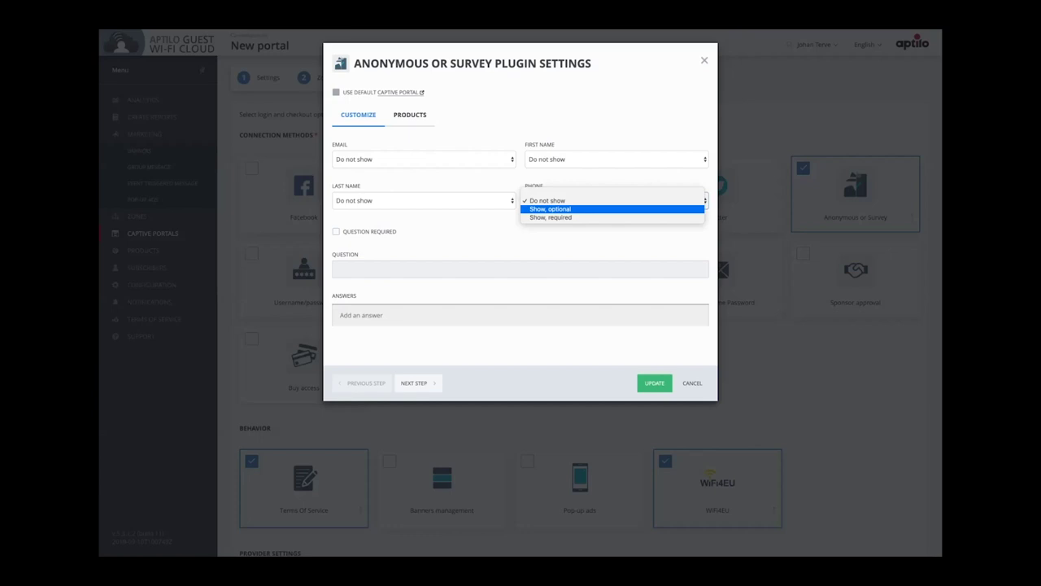
pyautogui.press('Escape')
pyautogui.press('Down')
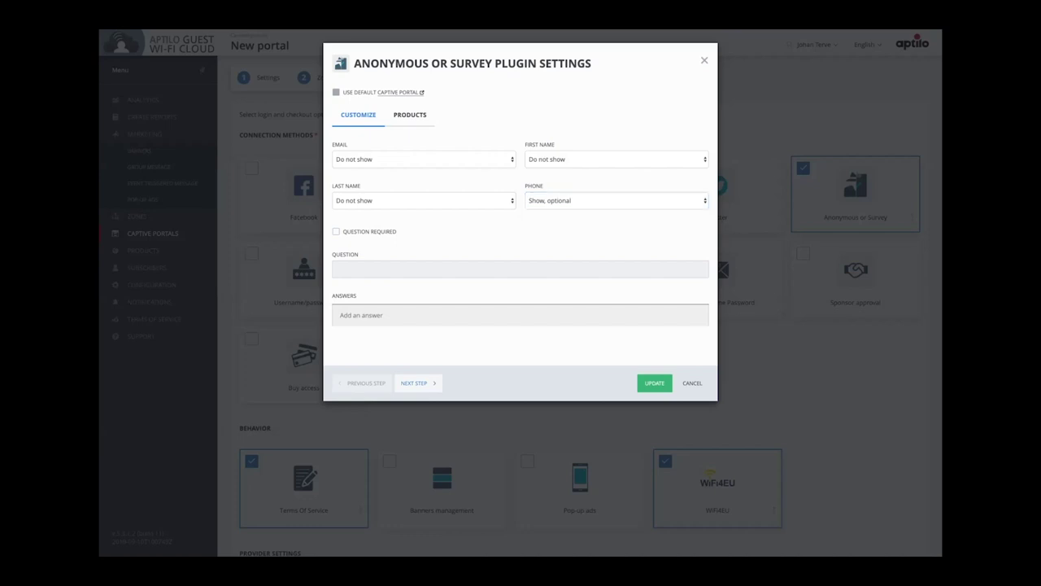
pyautogui.click(655, 384)
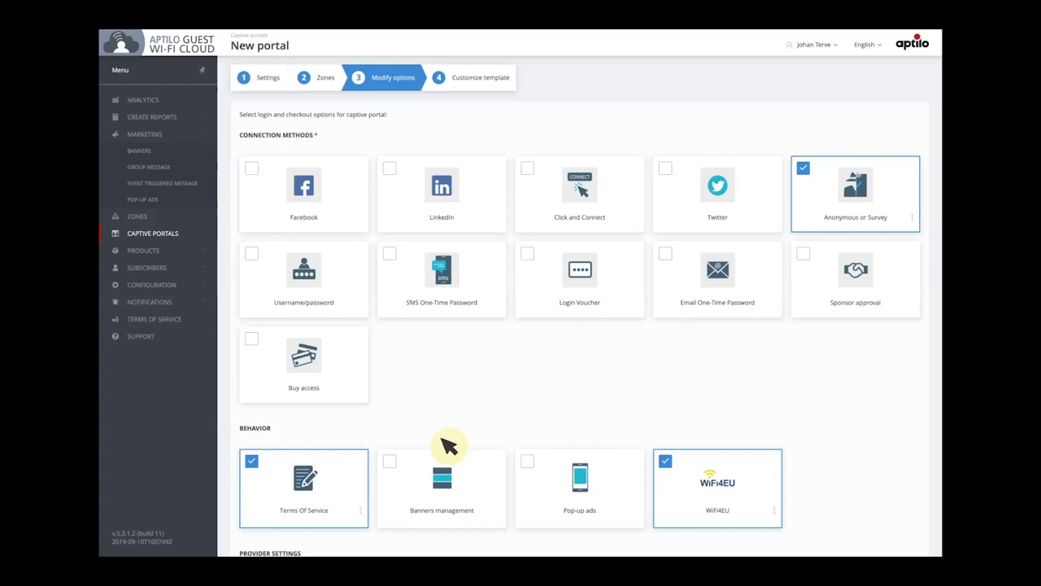
# Enable Banners management, then open the portal's template for editing
pyautogui.click(389, 460)
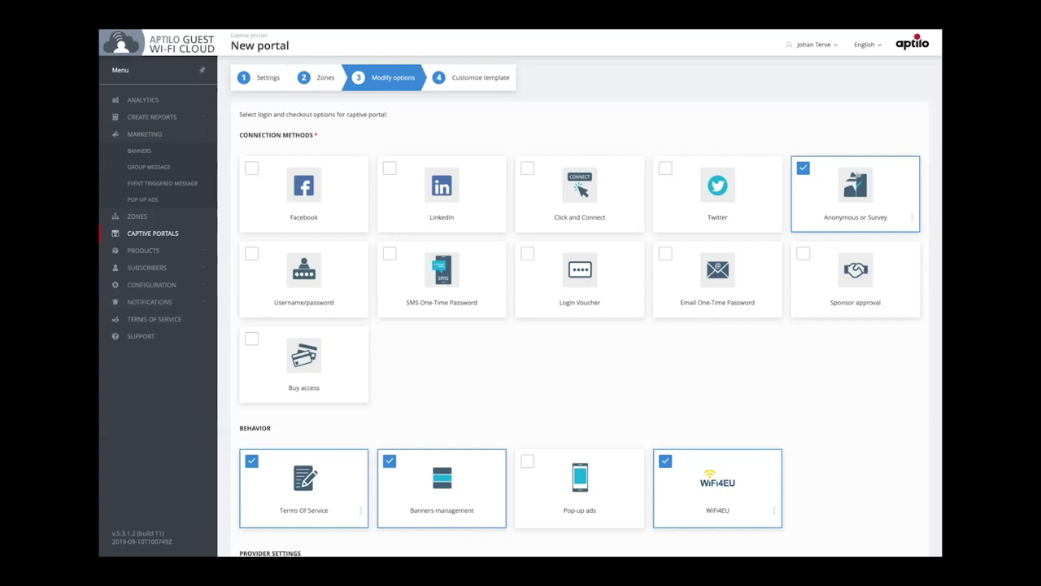
pyautogui.click(478, 78)
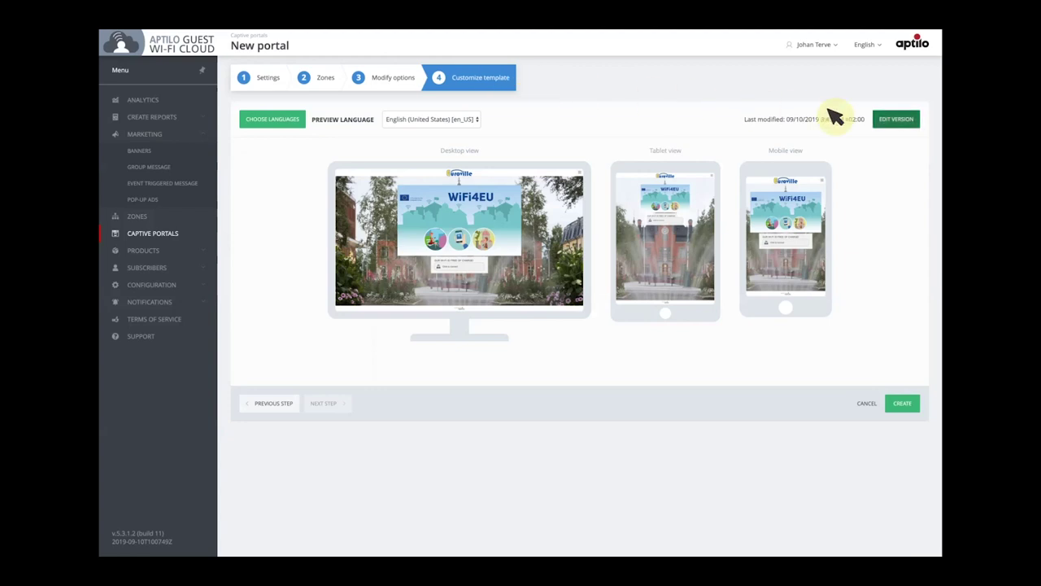
pyautogui.click(896, 119)
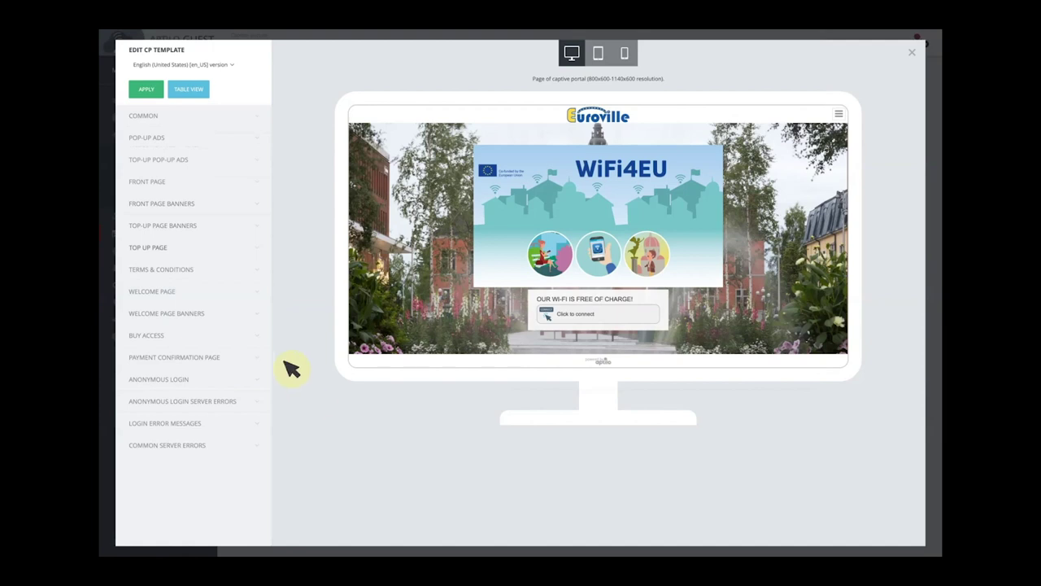
# Upload Banner-SMS-info.jpg as the Front Page bottom banner image
pyautogui.click(162, 203)
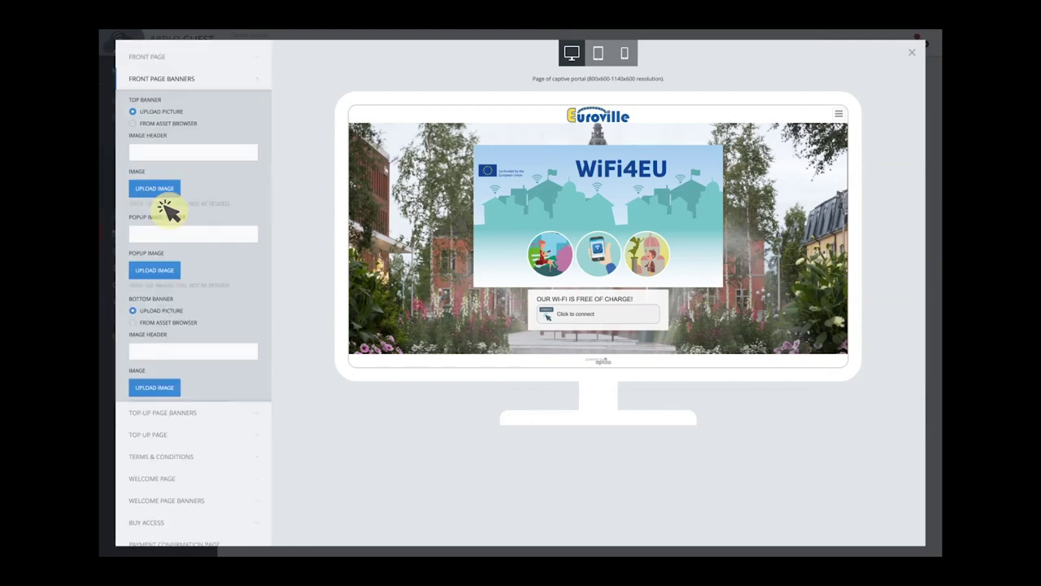
pyautogui.scroll(-3, 194, 293)
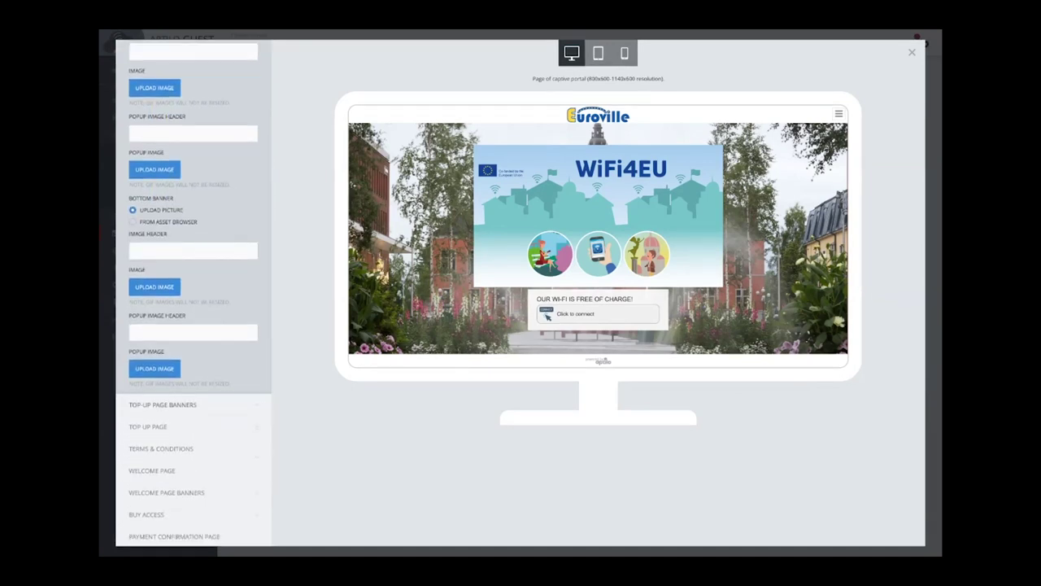
pyautogui.click(155, 286)
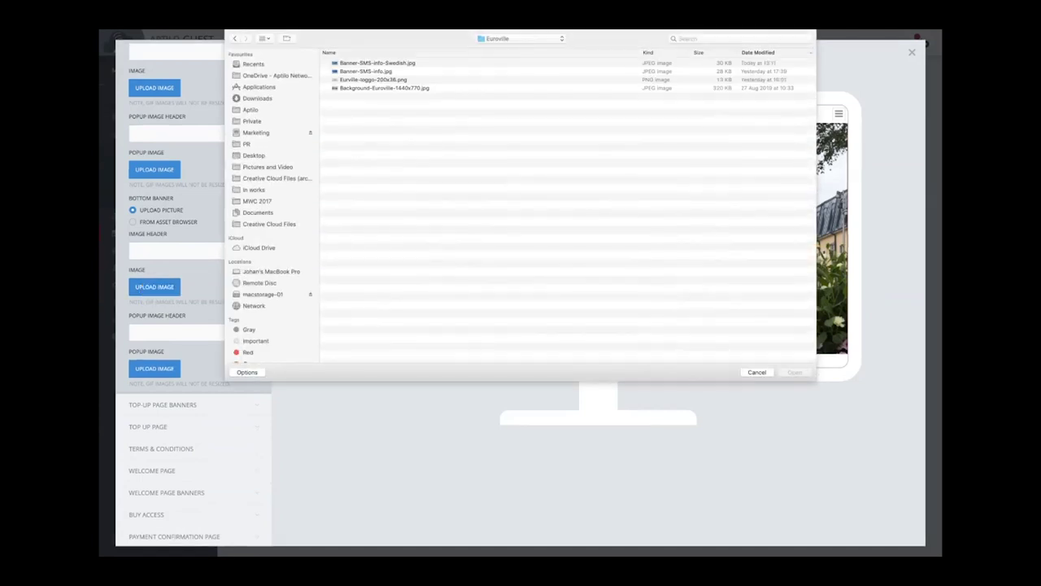
pyautogui.click(377, 63)
pyautogui.click(366, 71)
pyautogui.press('Return')
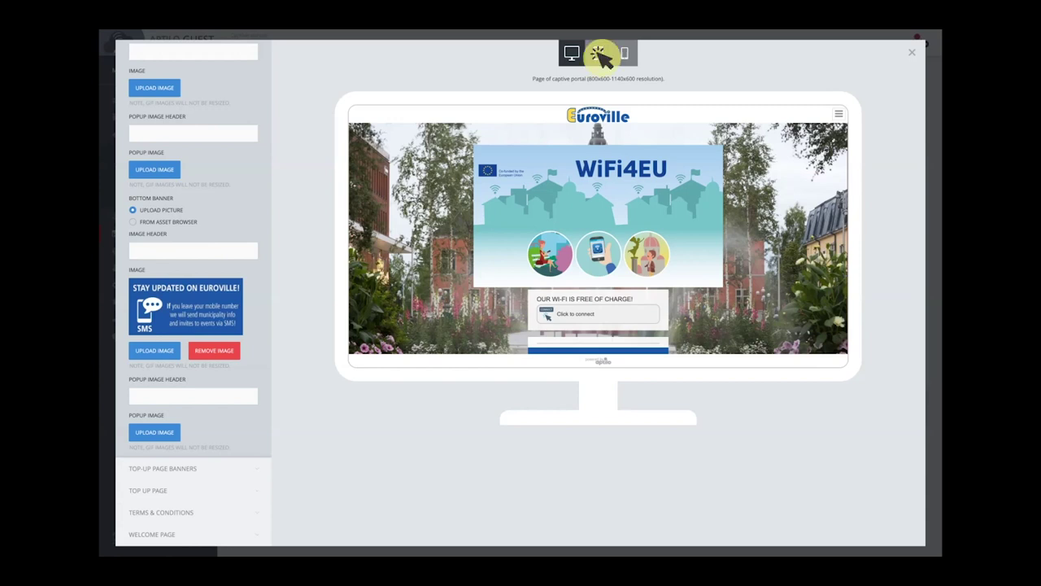
# Check the banner in tablet and phone previews, then close the template editor
pyautogui.click(599, 52)
pyautogui.click(599, 53)
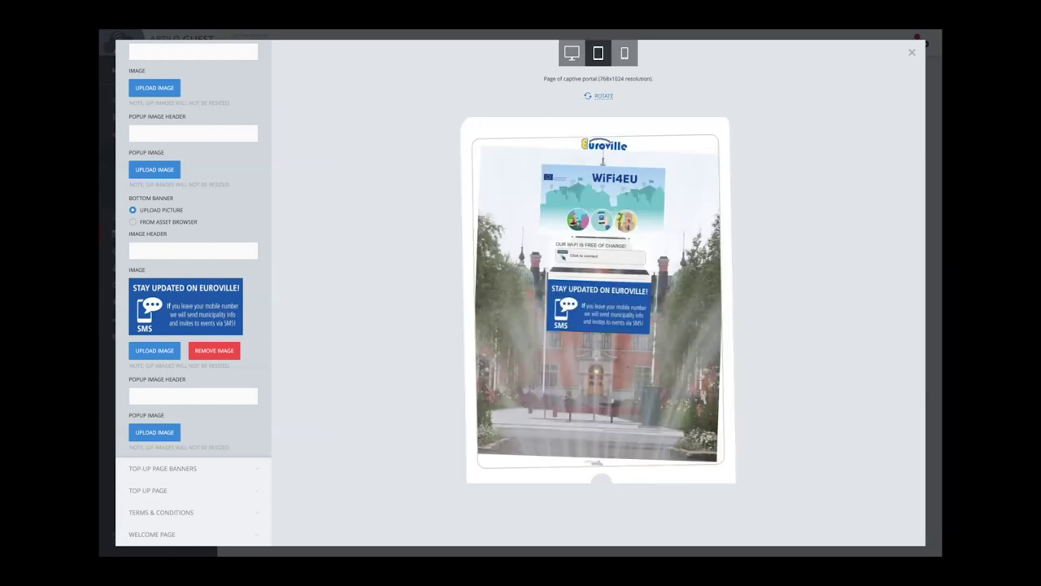
pyautogui.click(625, 53)
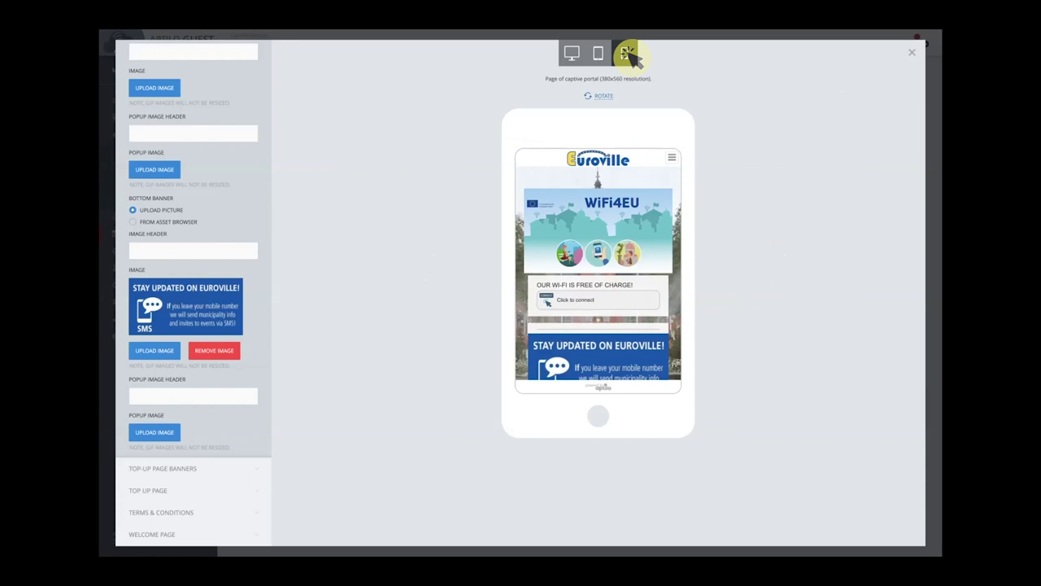
pyautogui.click(625, 53)
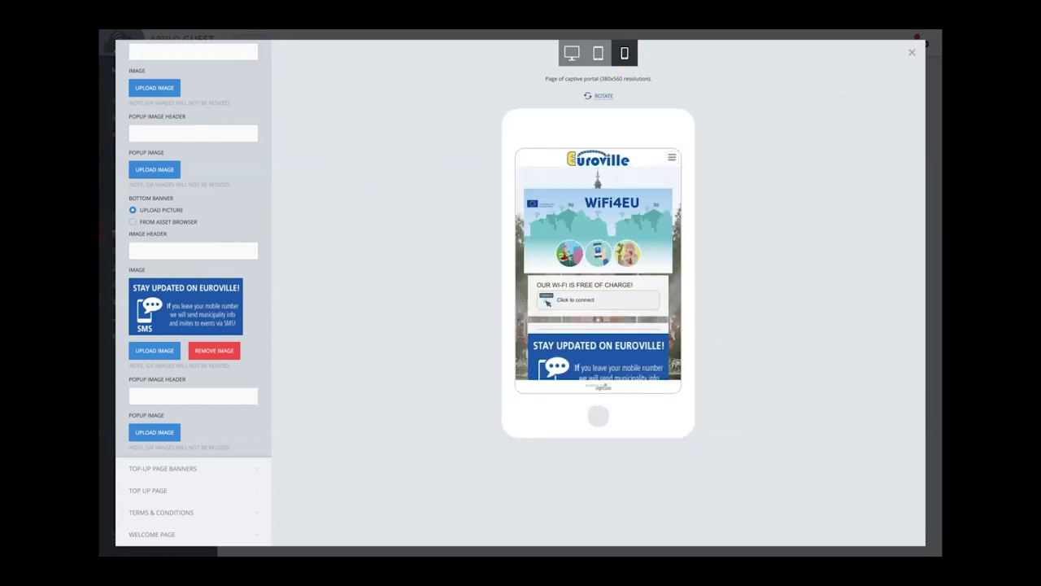
pyautogui.press('Escape')
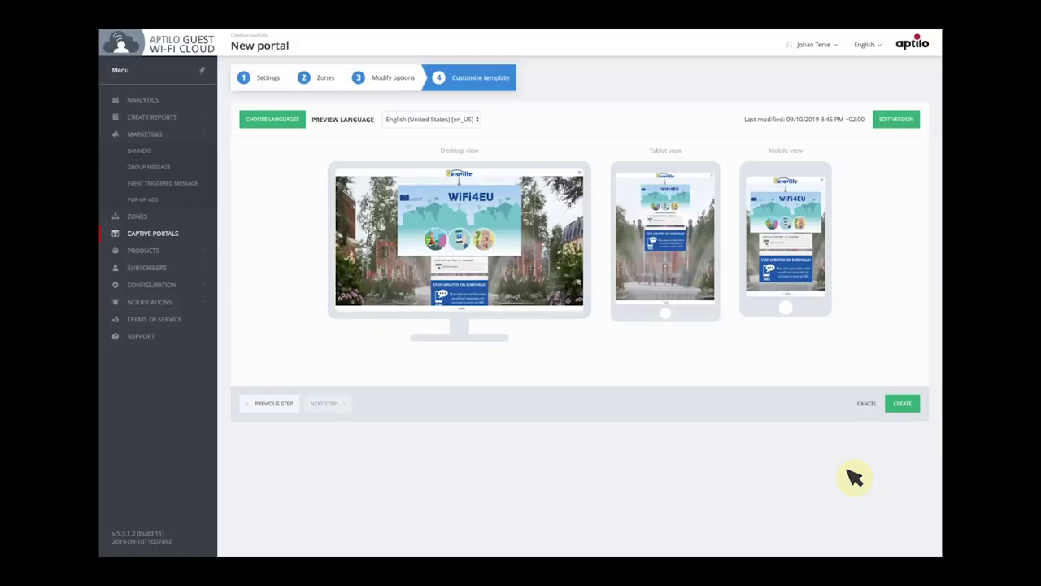
# Create the portal, then on the iPhone start connecting and enter a Swedish mobile number
pyautogui.click(903, 402)
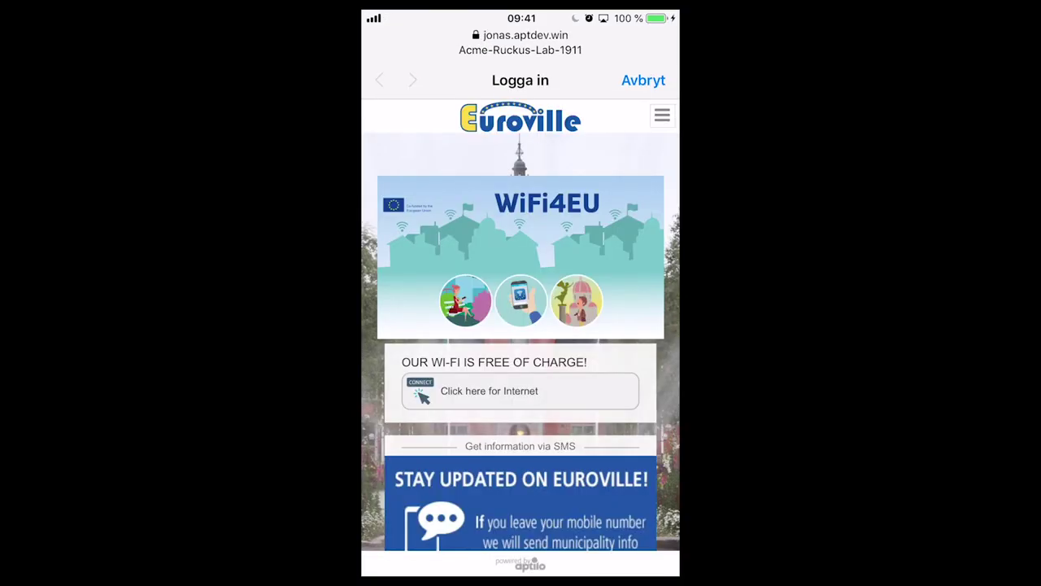
pyautogui.scroll(-1, 520, 342)
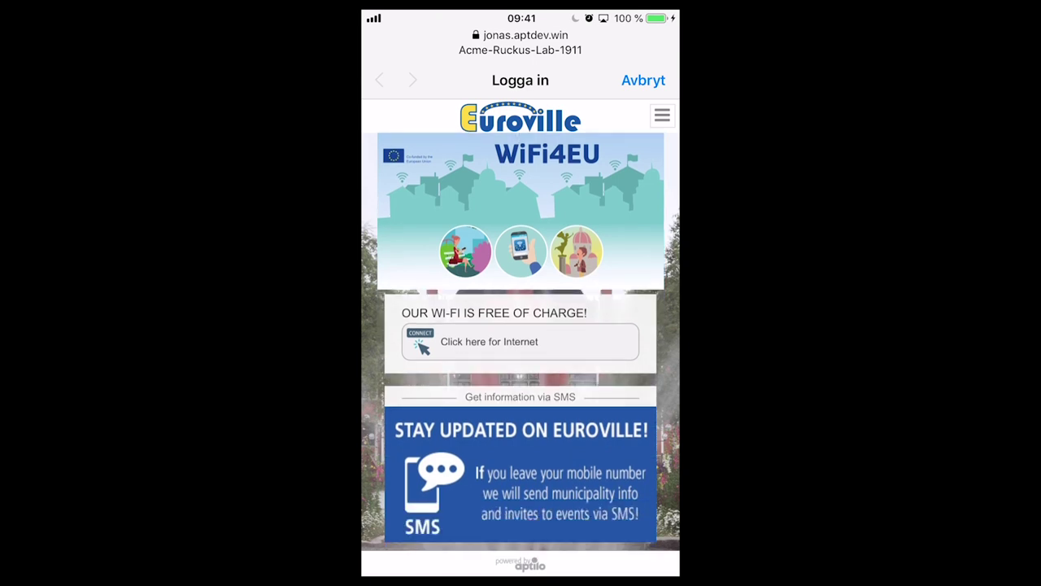
pyautogui.scroll(1, 520, 342)
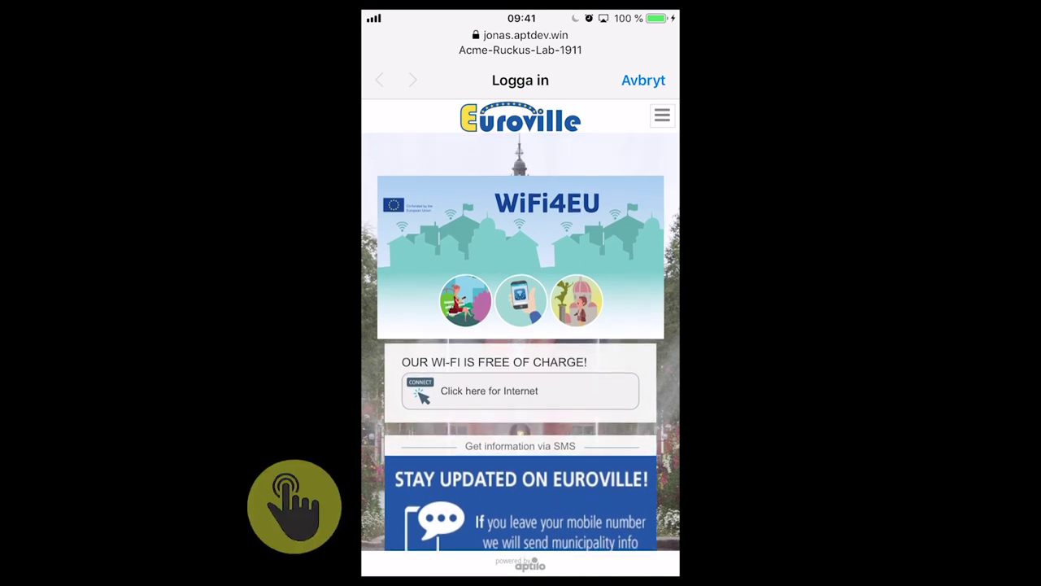
pyautogui.click(516, 392)
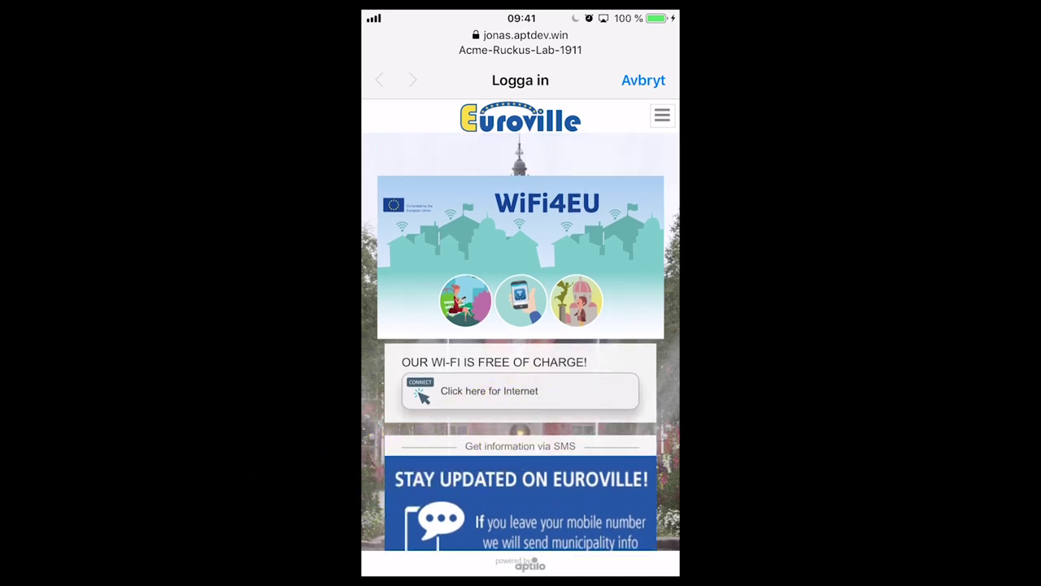
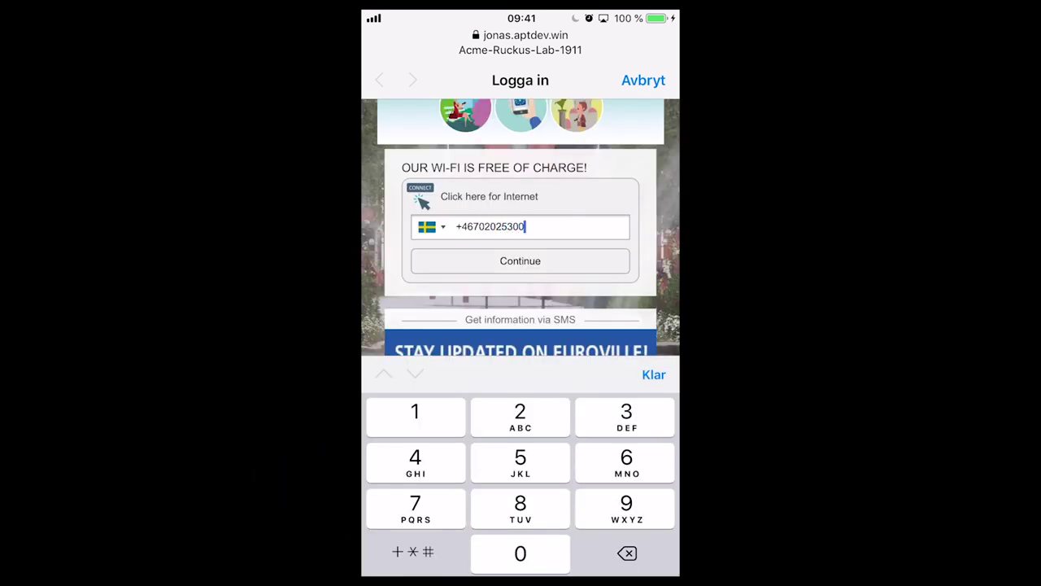
# Submit the number, consent to SMS information and device ID saving, and accept the terms
pyautogui.click(520, 261)
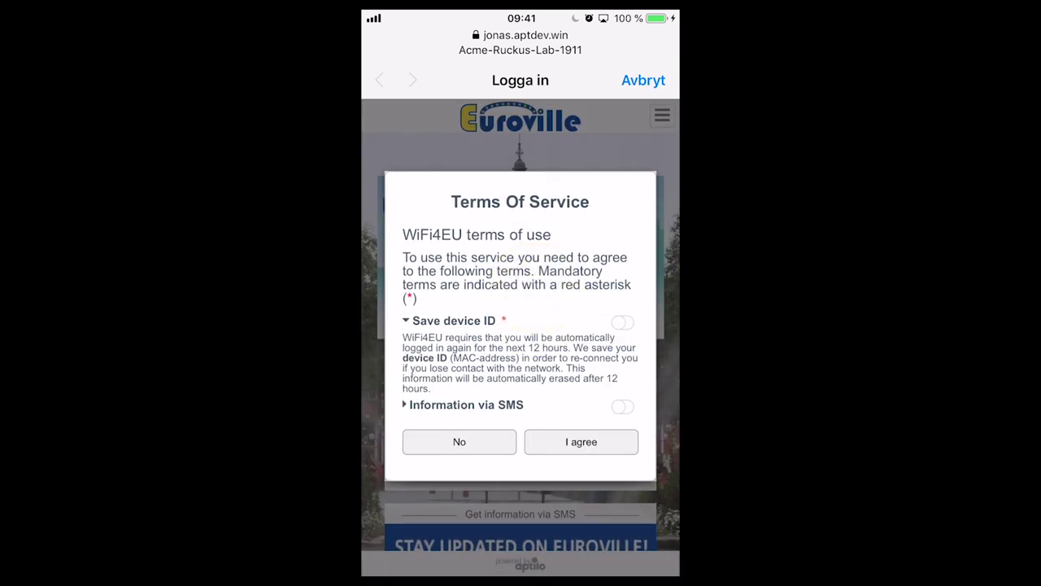
pyautogui.click(466, 404)
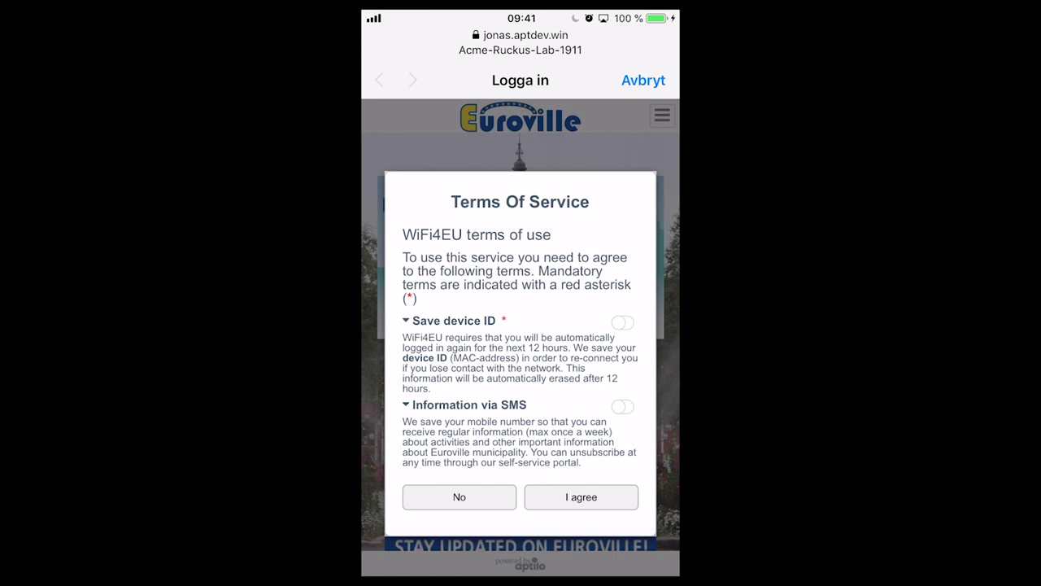
pyautogui.click(623, 406)
pyautogui.click(622, 322)
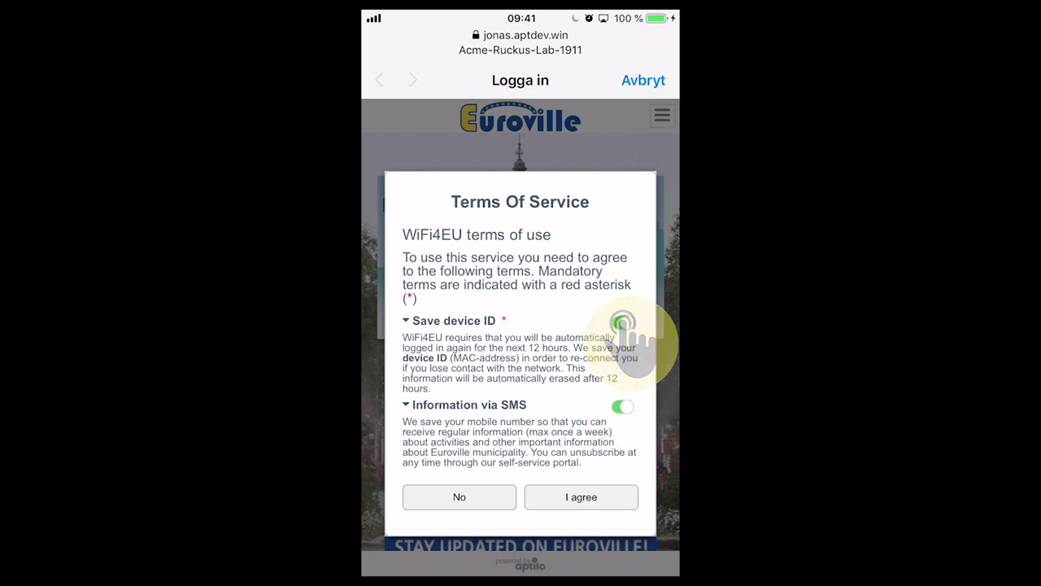
pyautogui.click(593, 498)
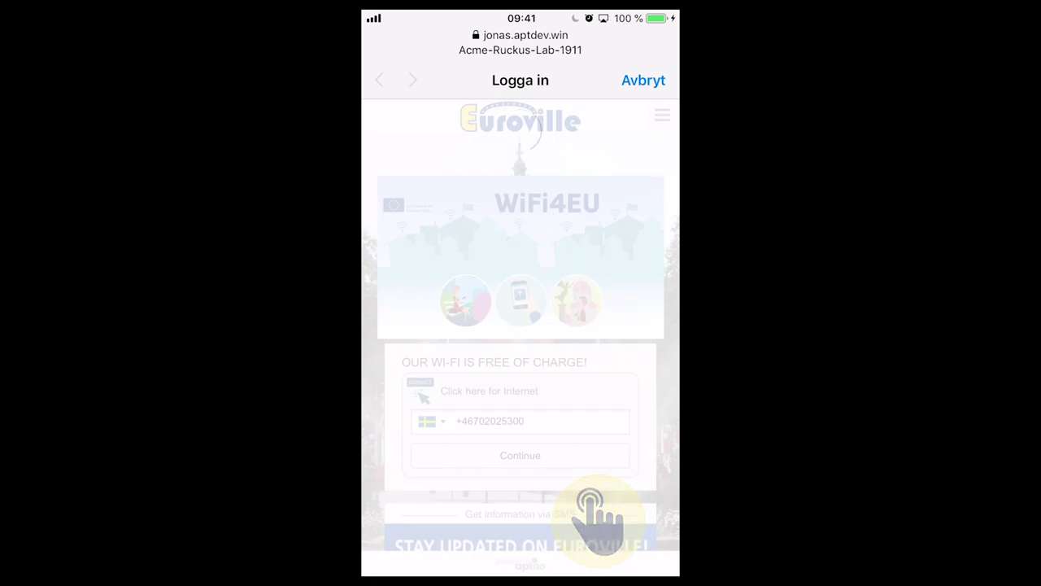